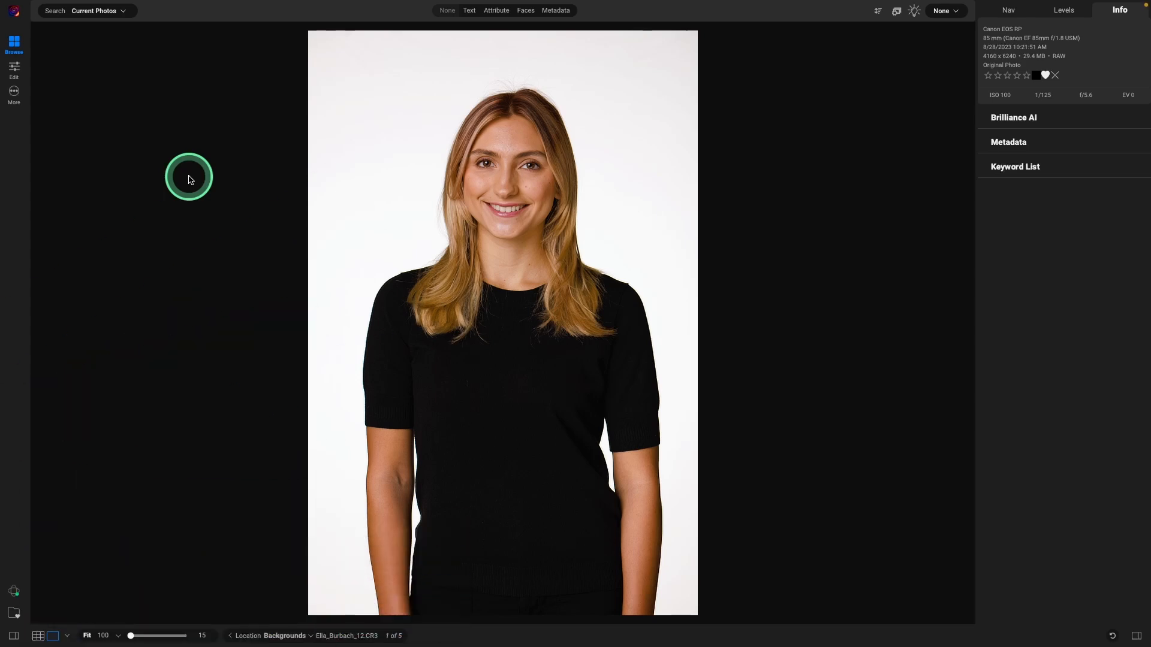
Step: Step through the office composite, the studio portrait and the loft backdrop 2.jpg, then advance toward 17.jpg
key("Right")
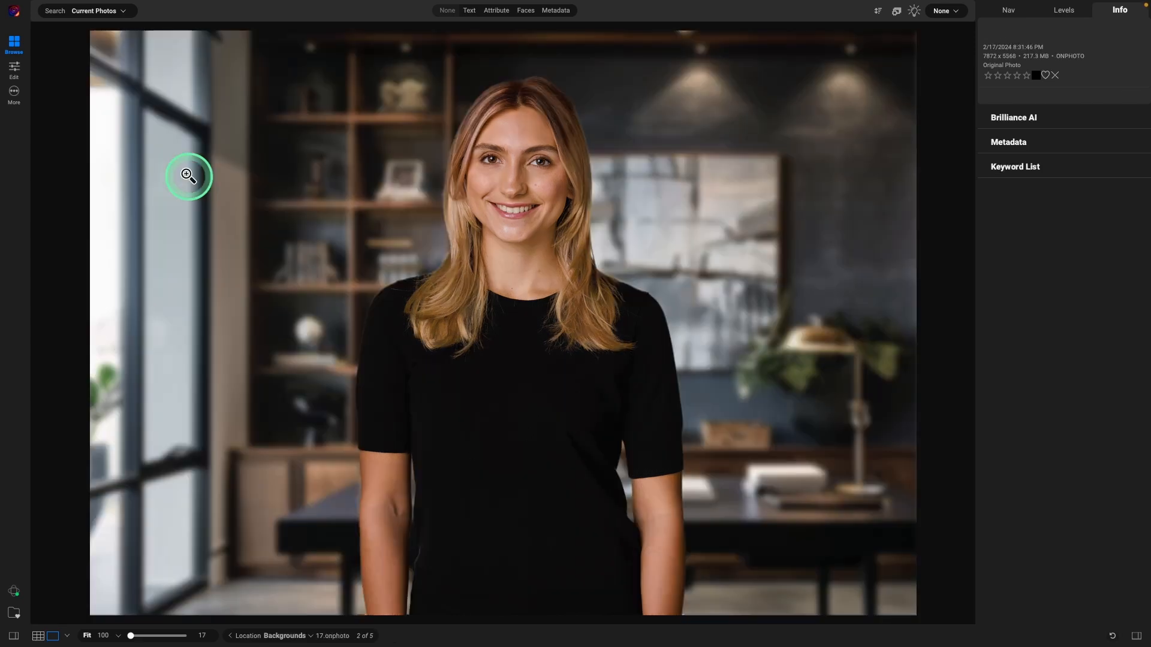
key("Left")
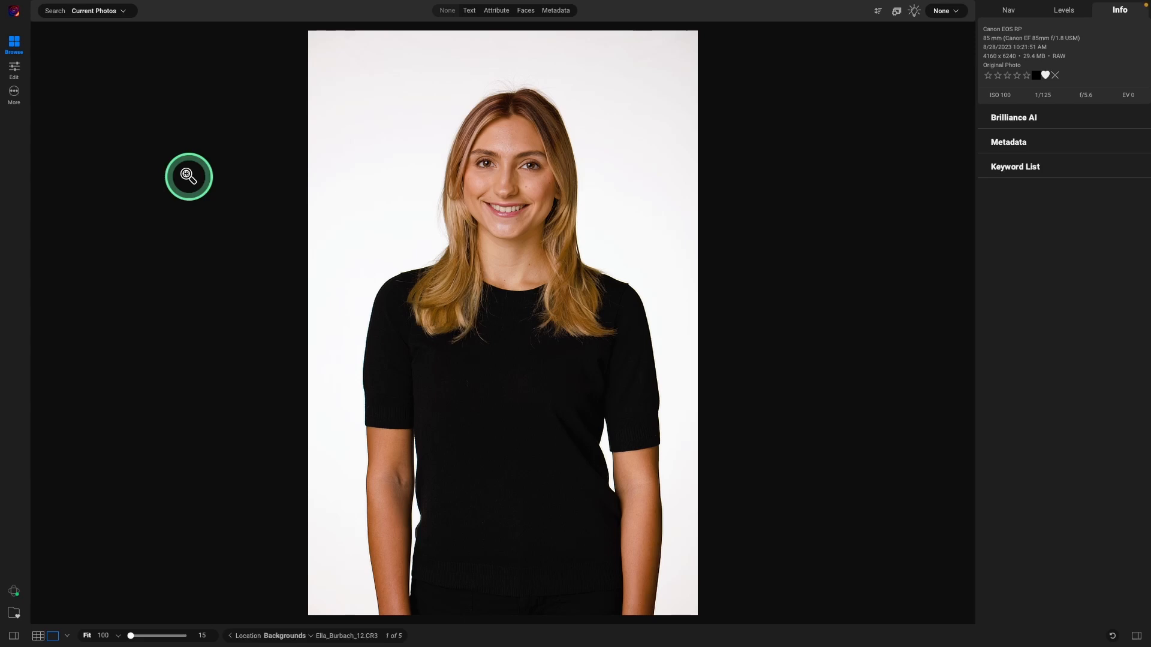
key("Right")
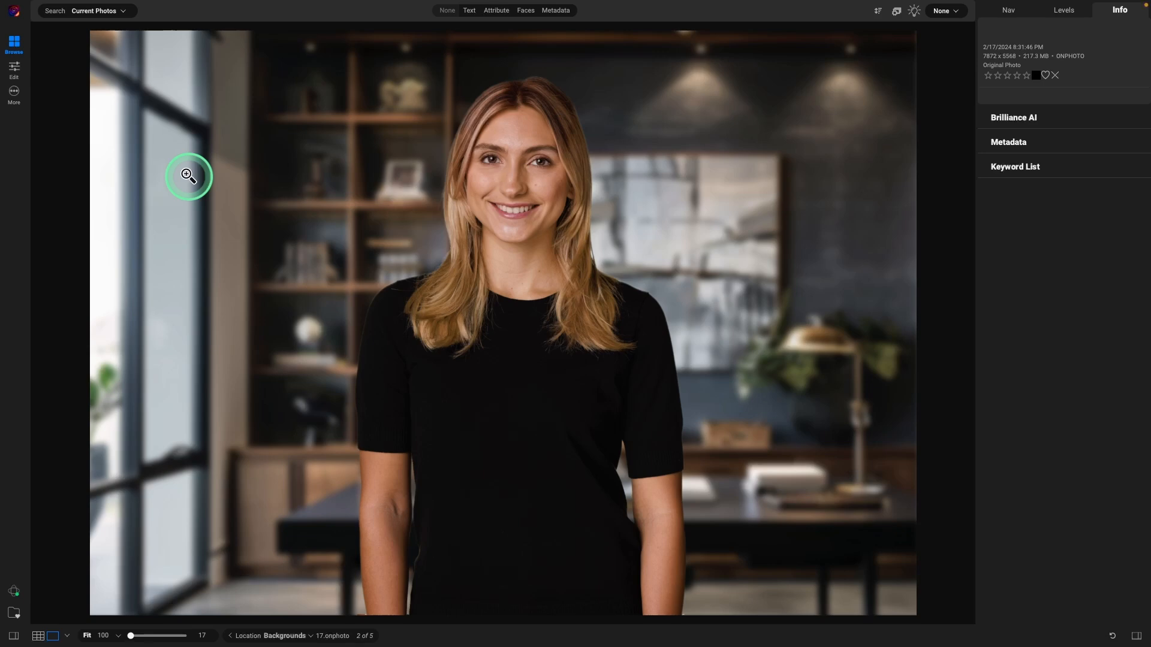
key("Right")
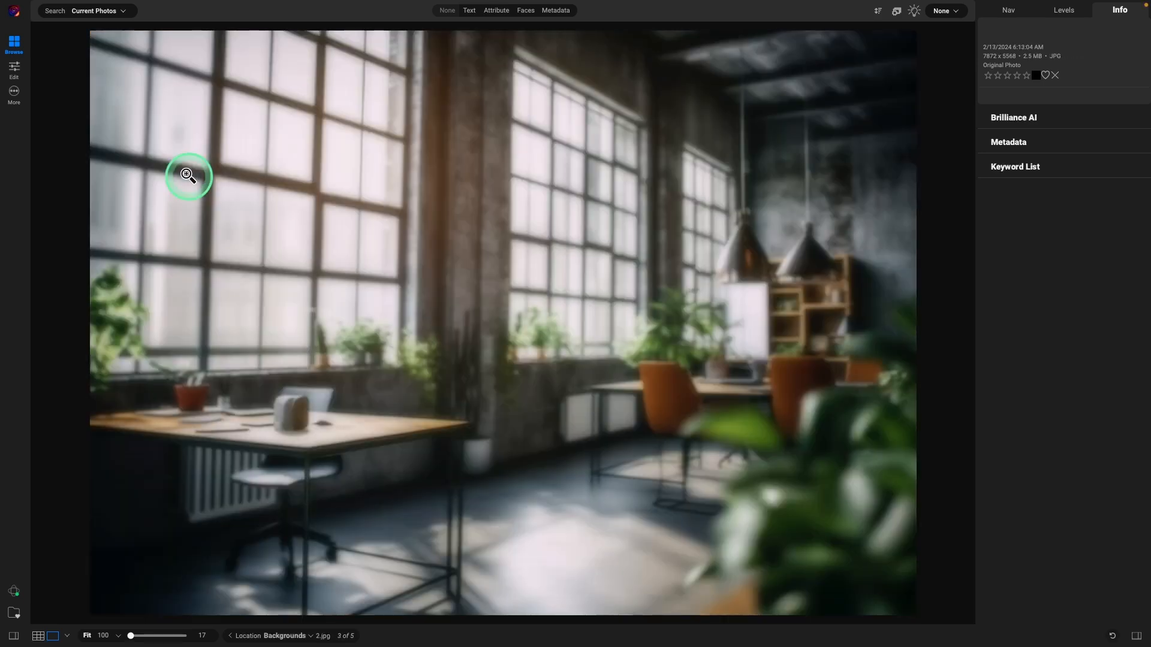
key("Right")
key("Right")
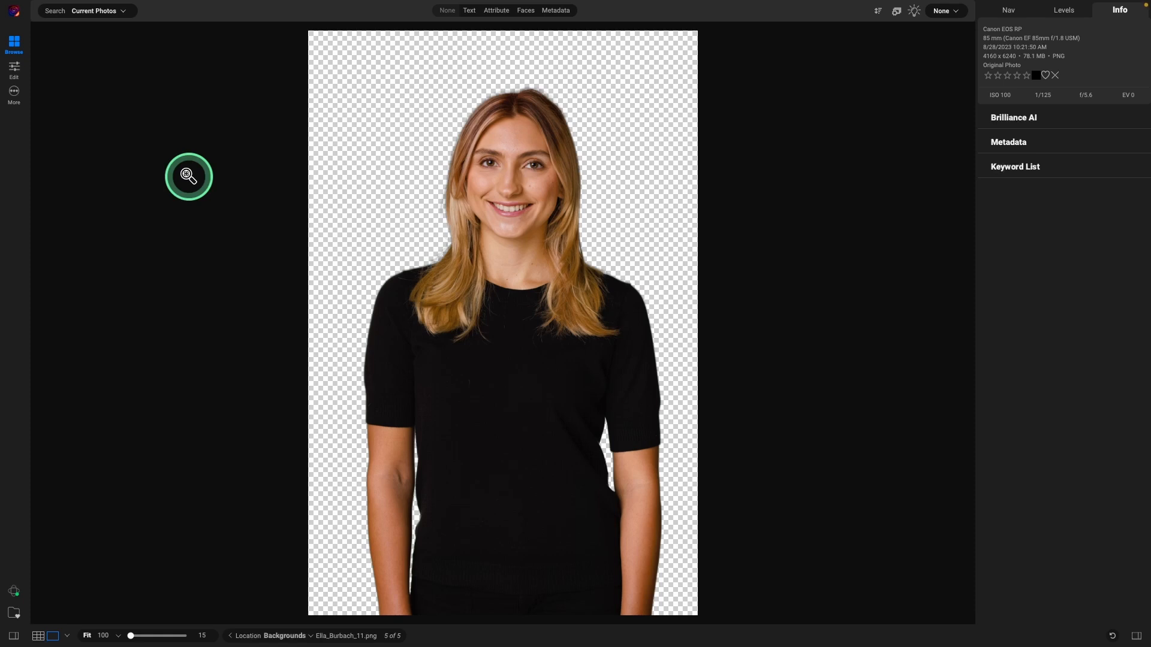
Step: Cycle from the studio portrait past the office composite and 2.jpg to reach 17.jpg (4 of 5)
key("Right")
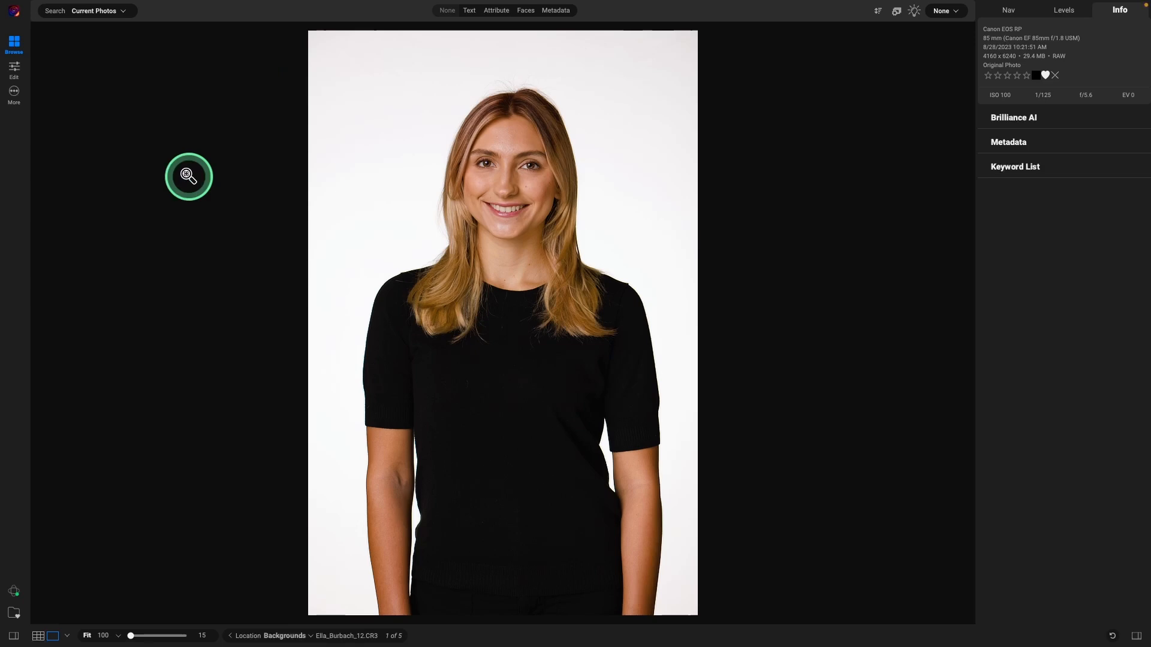
key("Right")
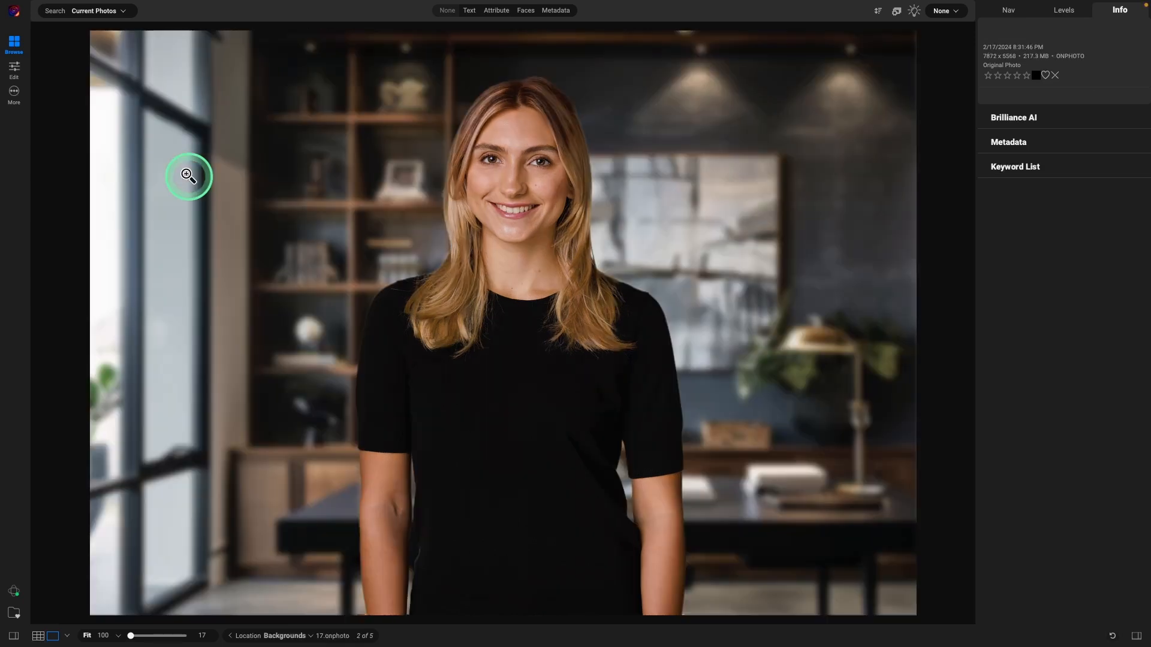
key("Right")
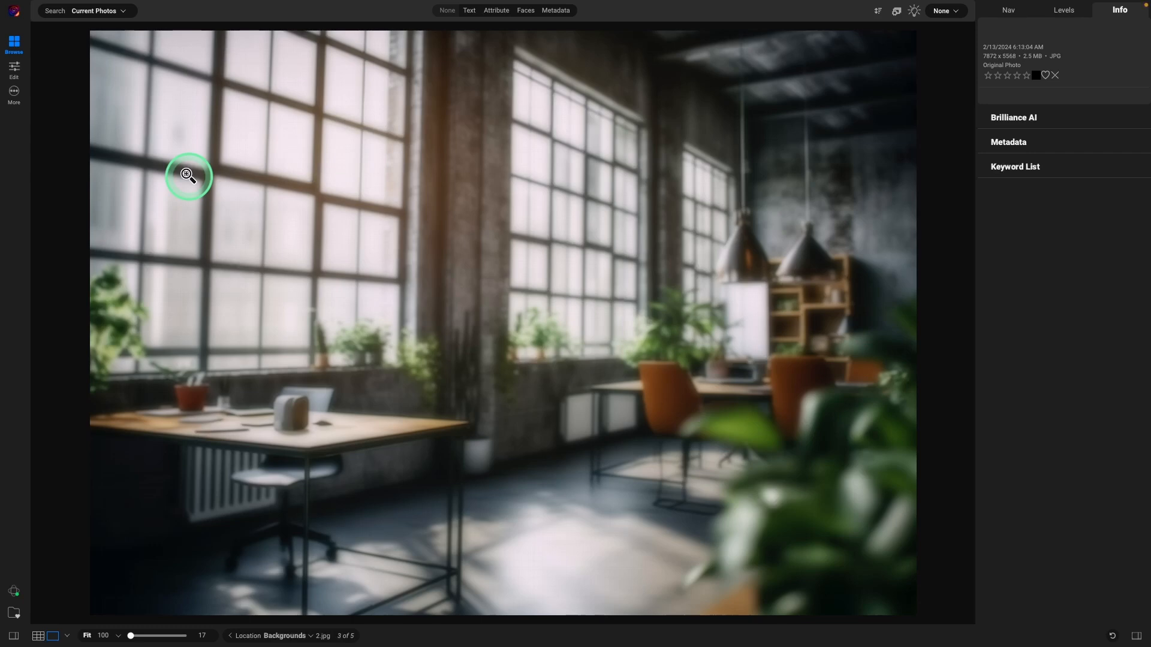
key("Right")
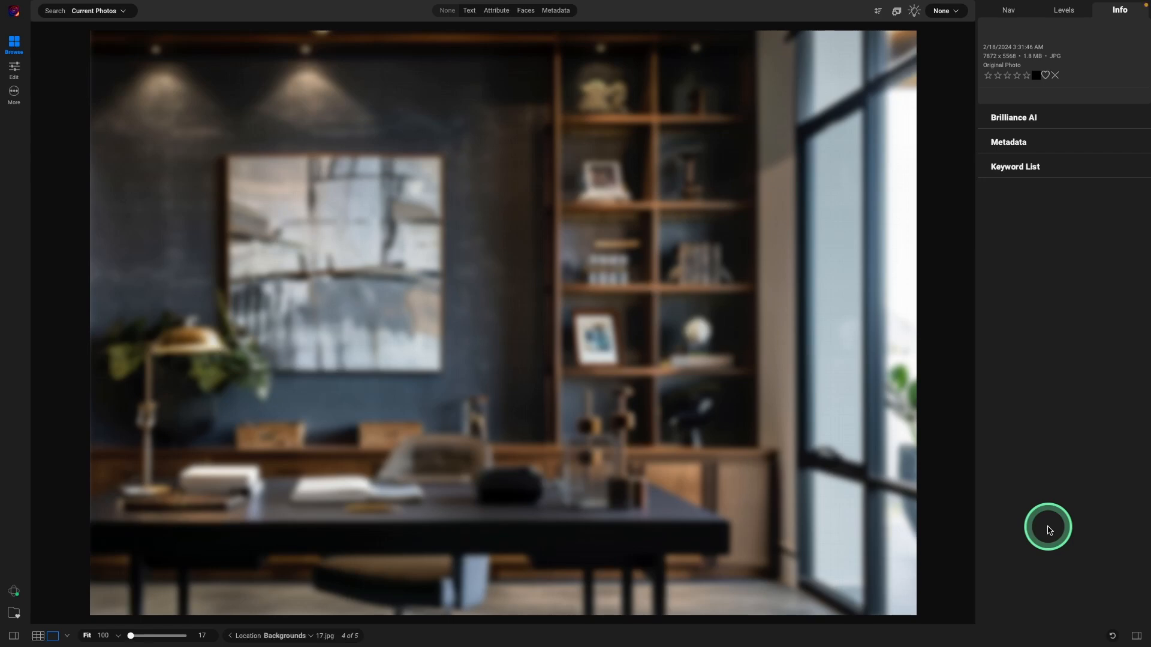
Step: Go back to the original studio portrait IMG_2955.CR3
key("Left")
key("Left")
key("Left")
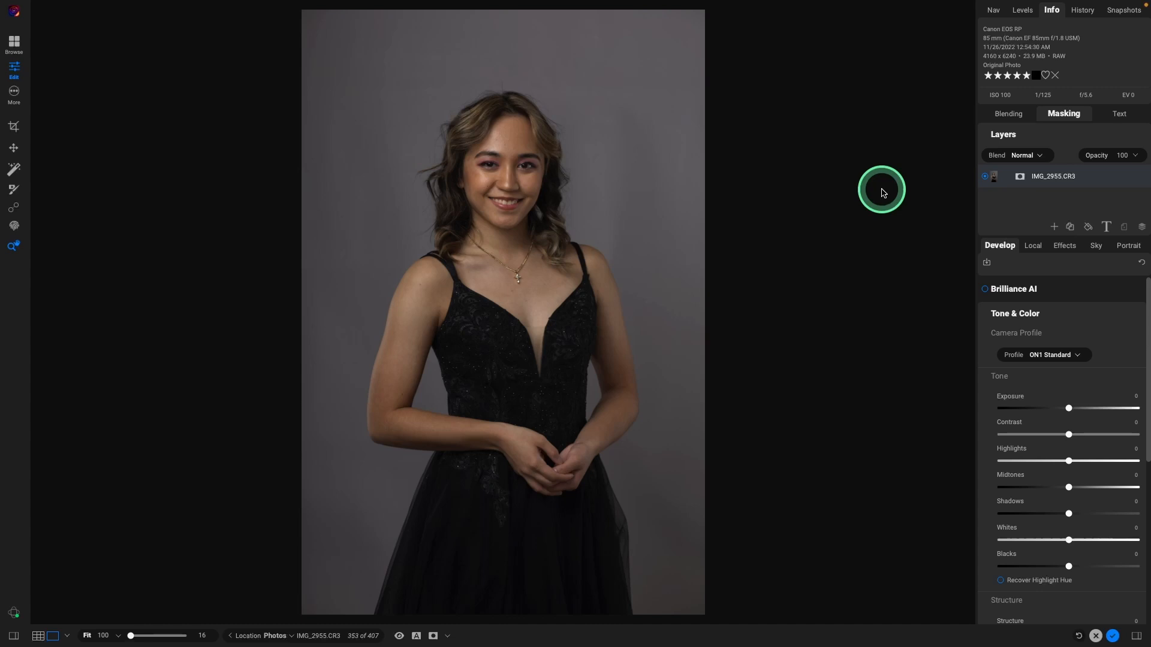
Step: Raise the Exposure of IMG_2955.CR3 to 0.7 in Tone & Color
left_click(1007, 114)
left_click(1007, 113)
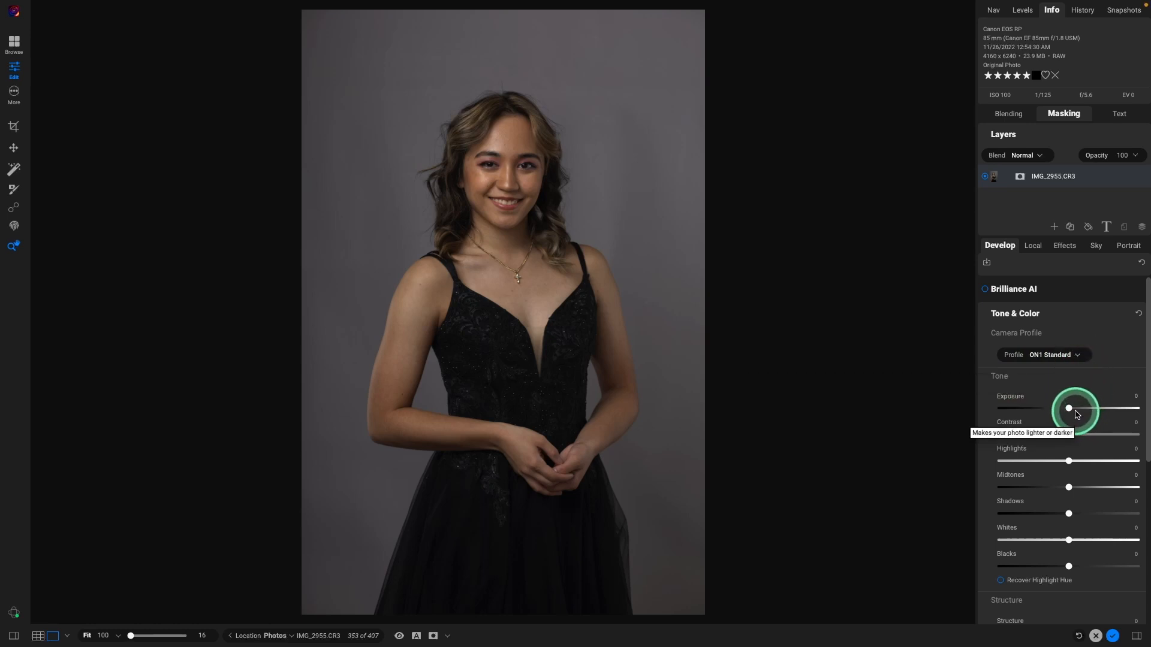
left_click_drag(1071, 409, 1077, 409)
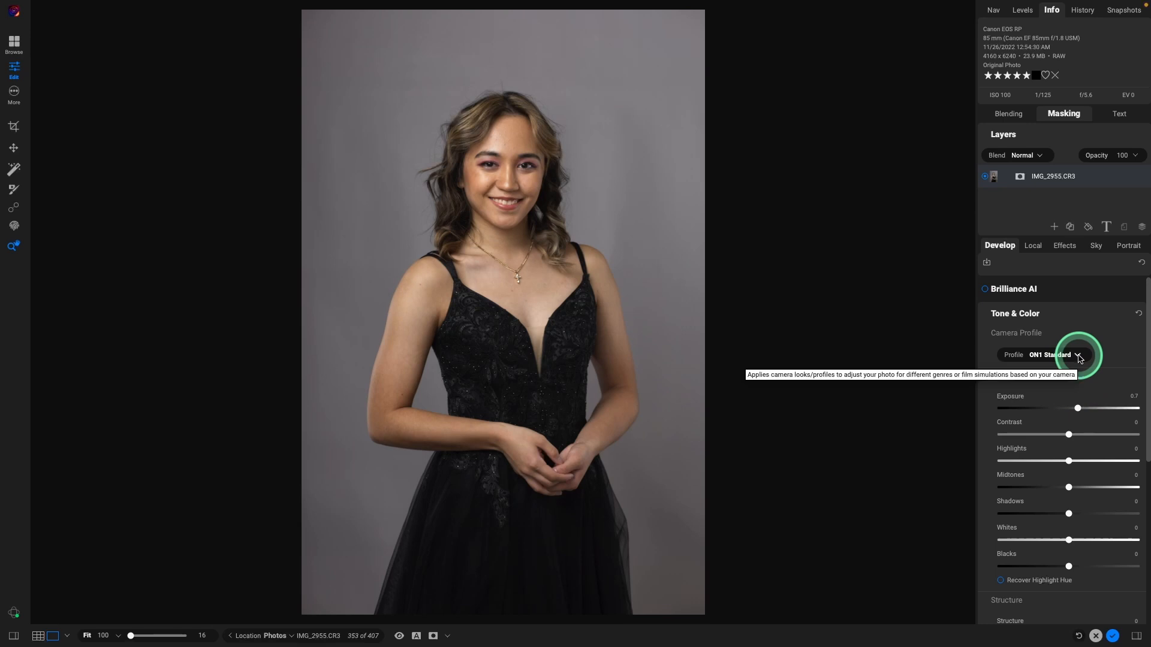
Step: Apply the Canon EOS RP Camera Portrait.dcp camera profile
left_click(1079, 358)
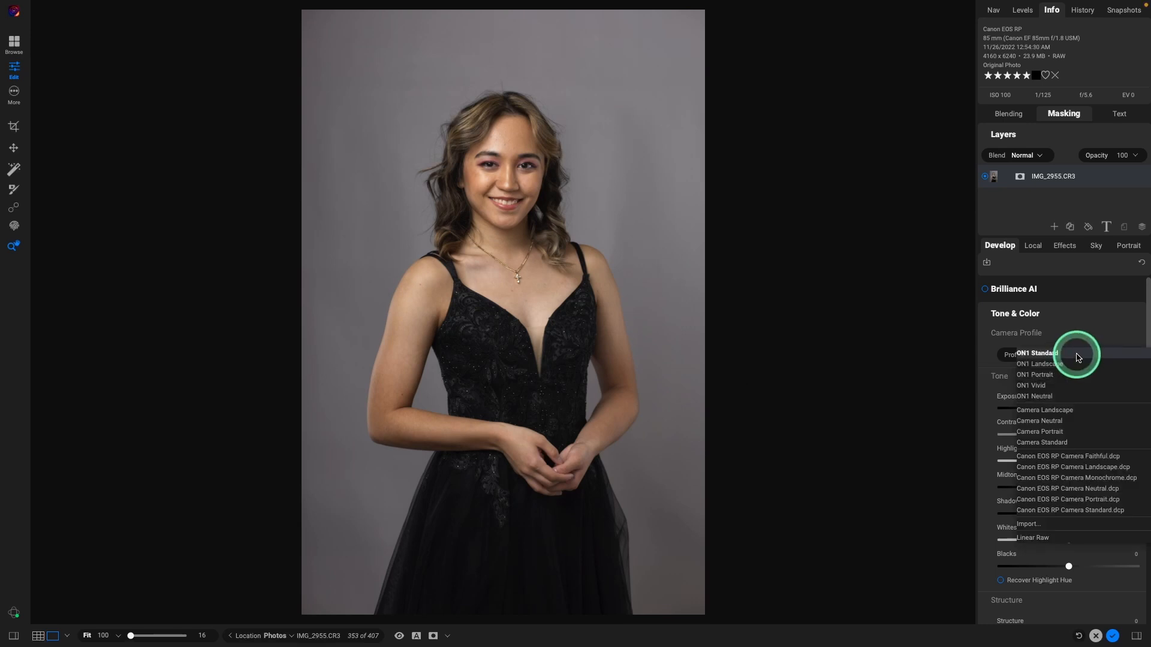
left_click(1063, 501)
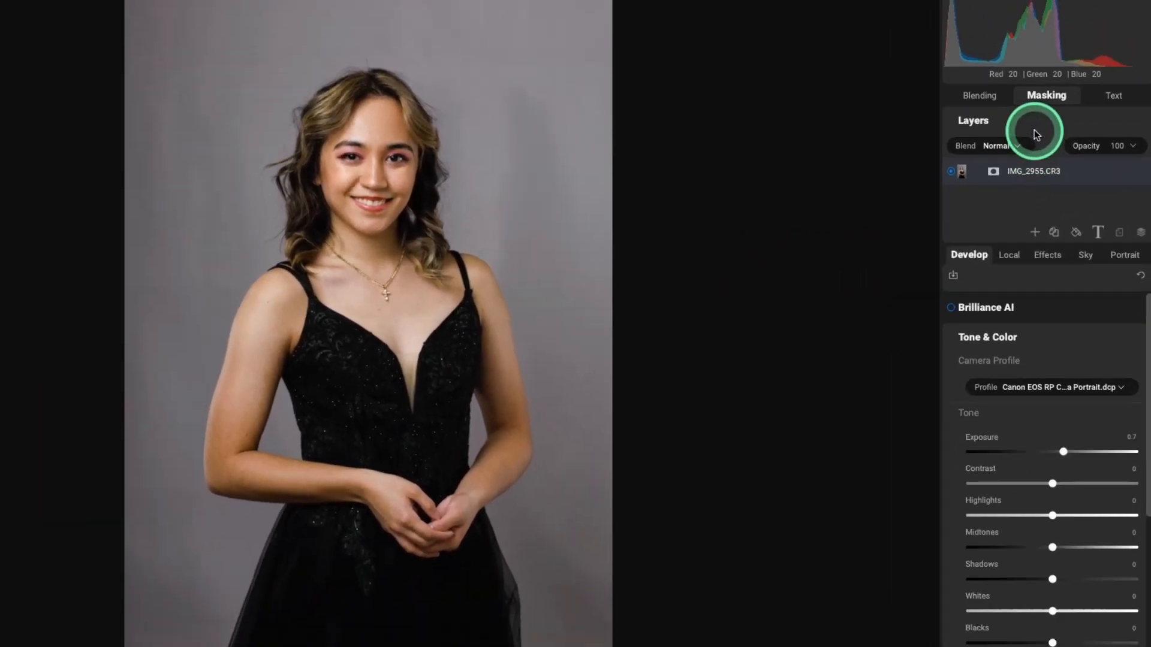
left_click(1015, 77)
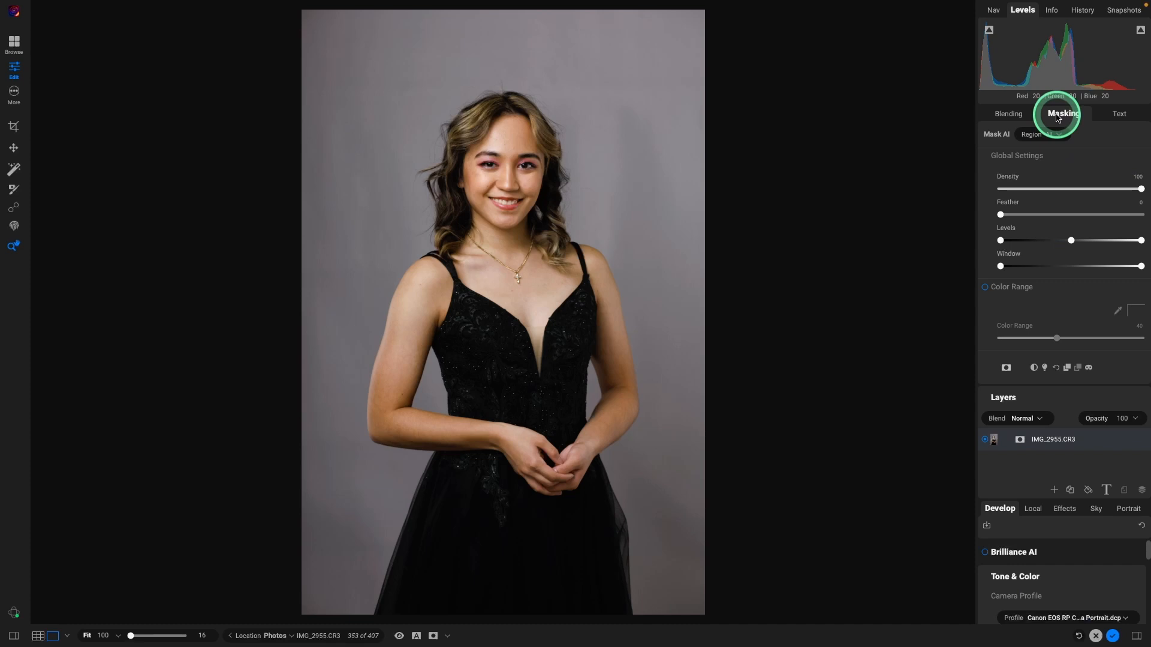
left_click(1055, 116)
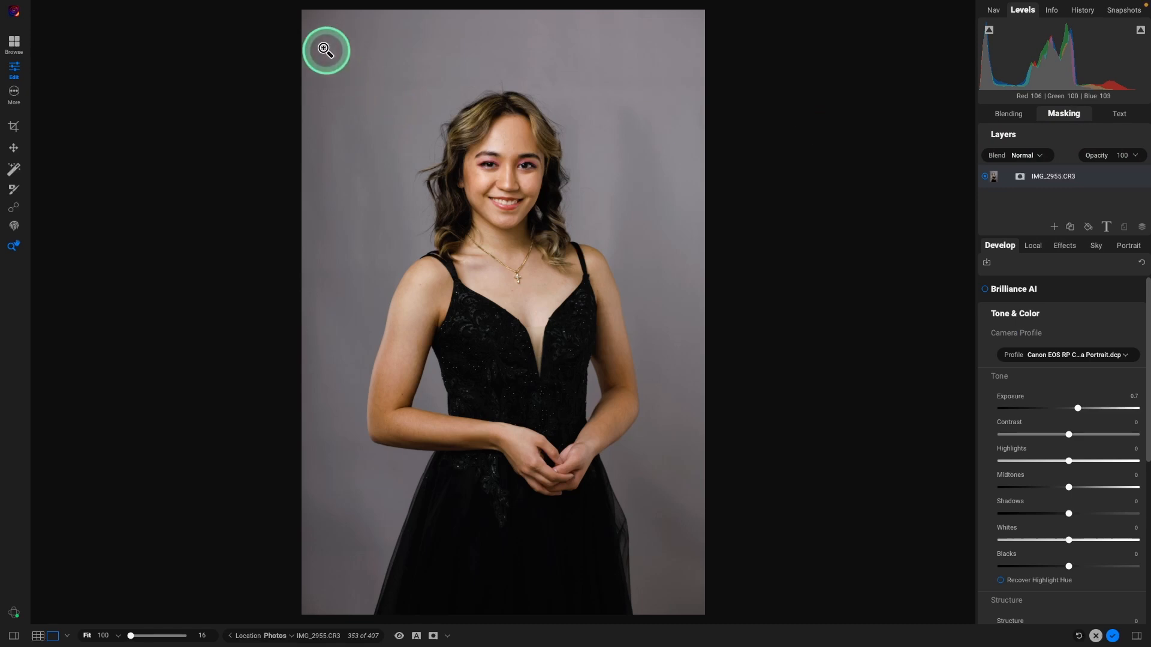
mouse_move(329, 7)
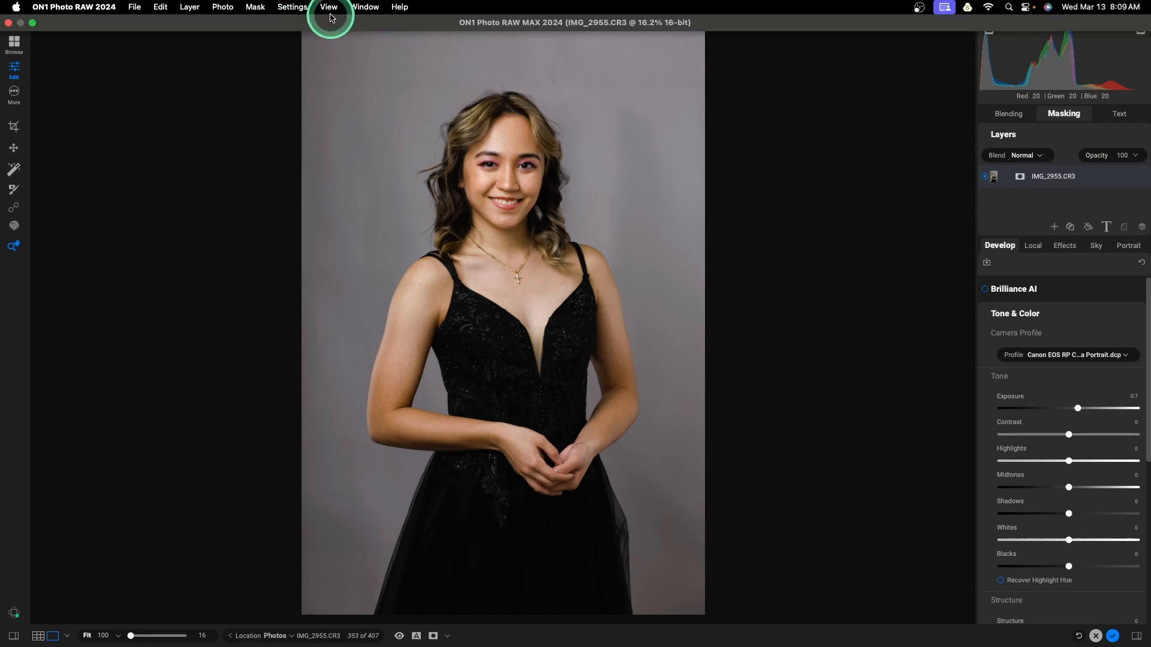
left_click(362, 10)
left_click(368, 166)
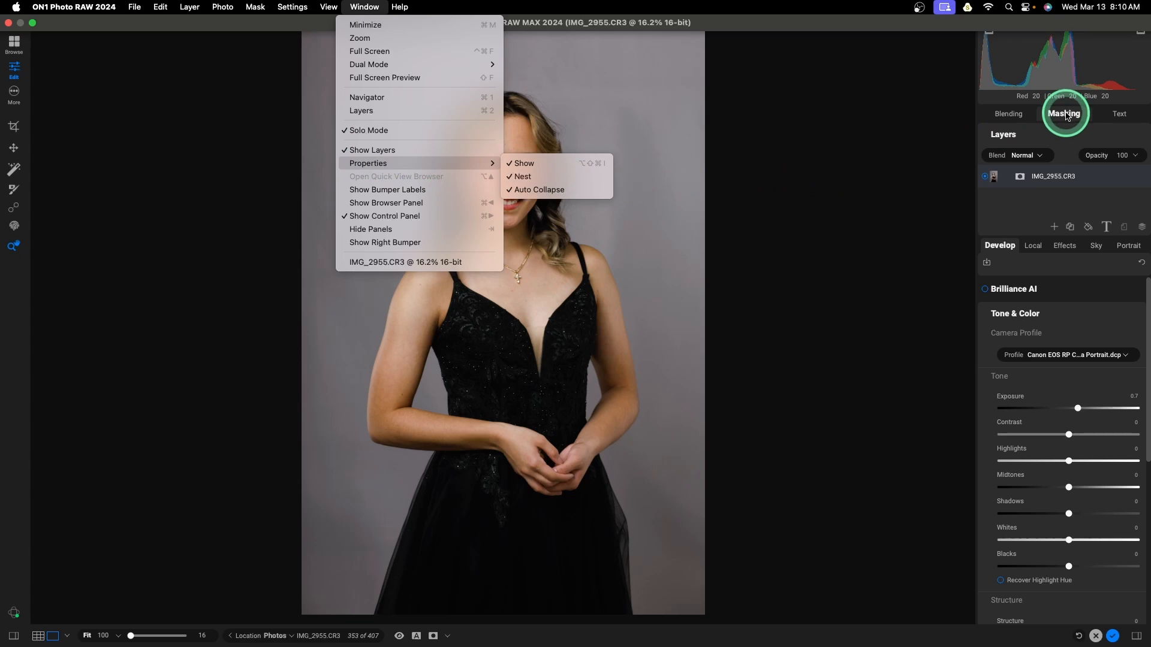
left_click(910, 124)
left_click(1050, 114)
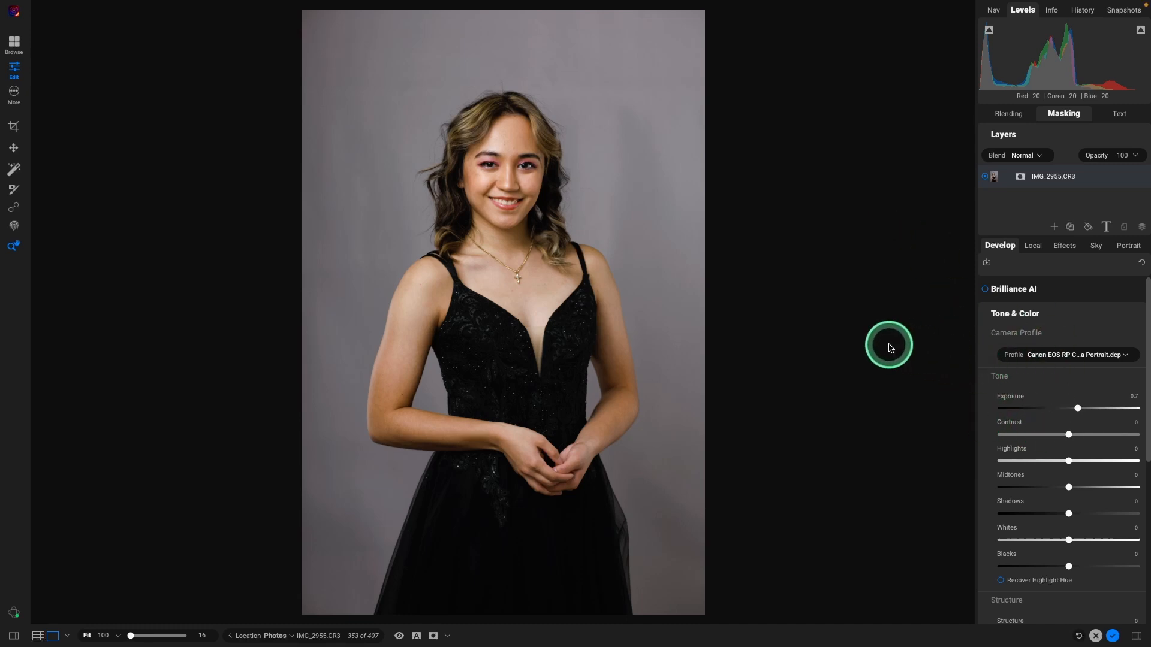
Step: Set the AI mask region to People with Paint In and apply it to remove the gray backdrop
mouse_move(1071, 117)
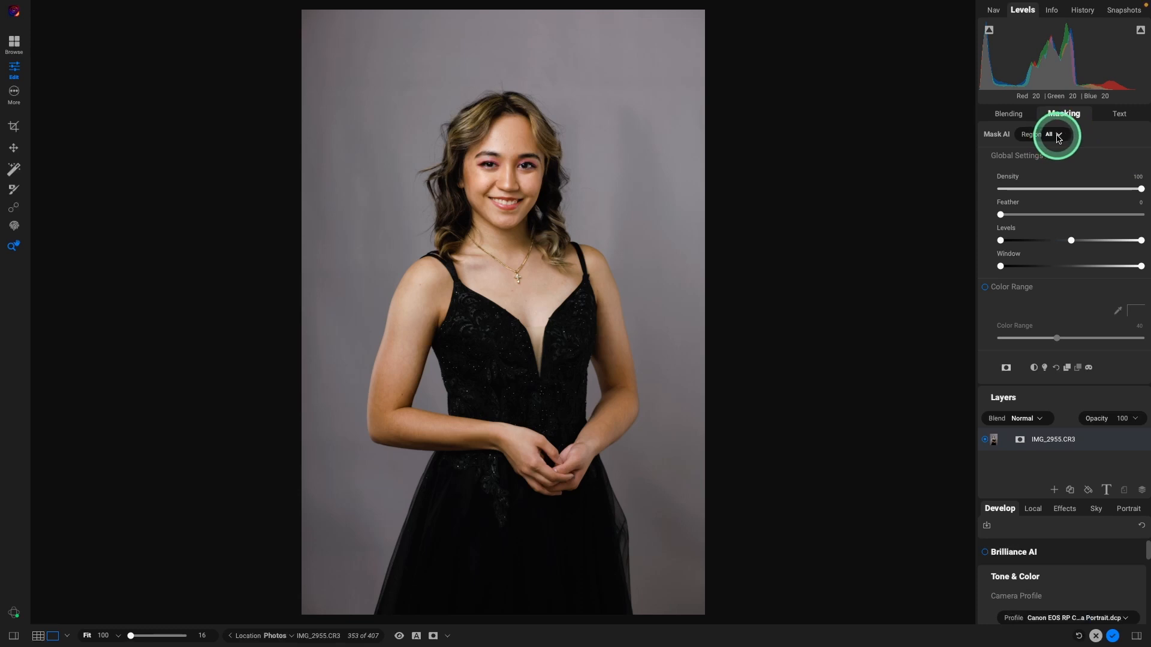
left_click(1061, 137)
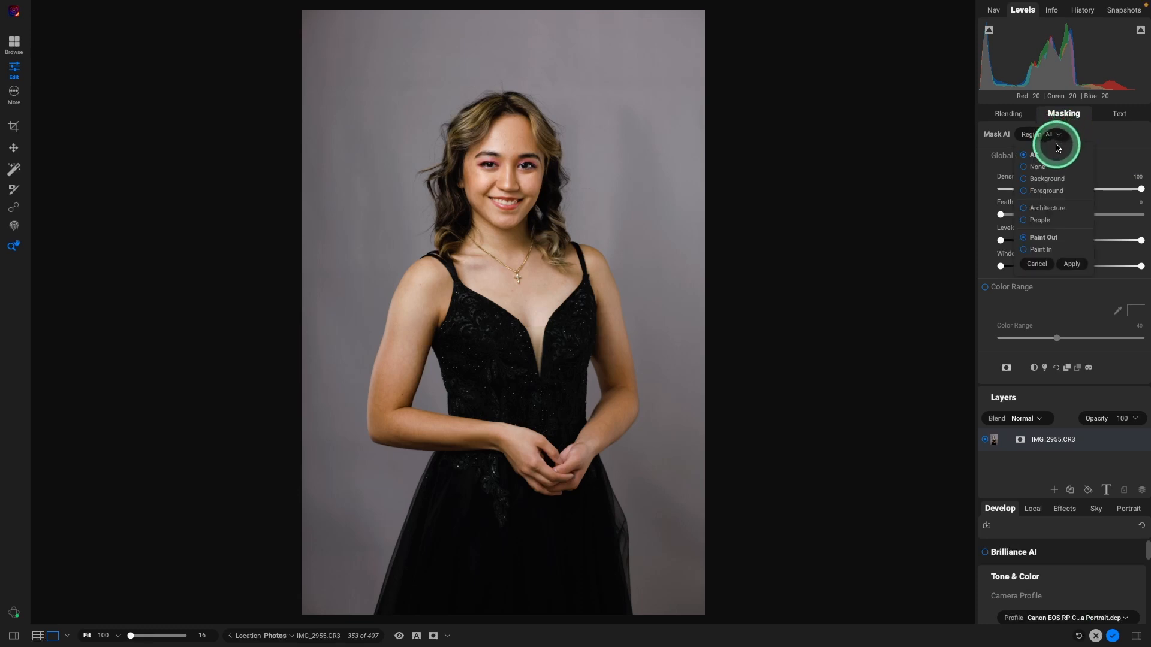
left_click(1047, 182)
left_click(1028, 221)
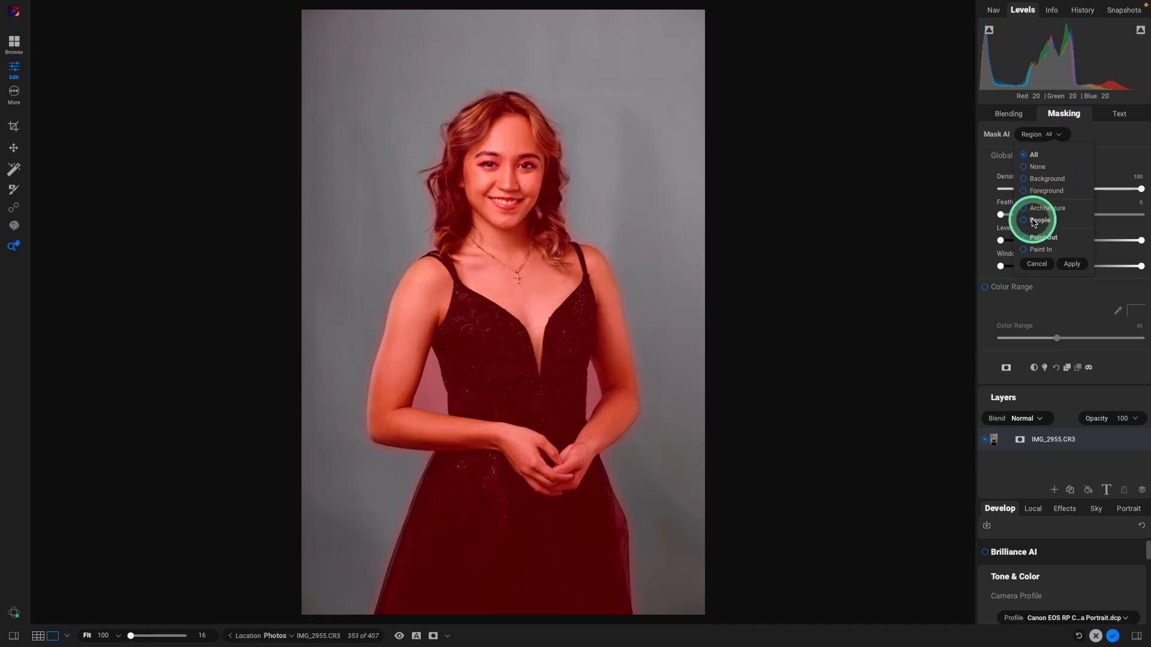
left_click(1026, 251)
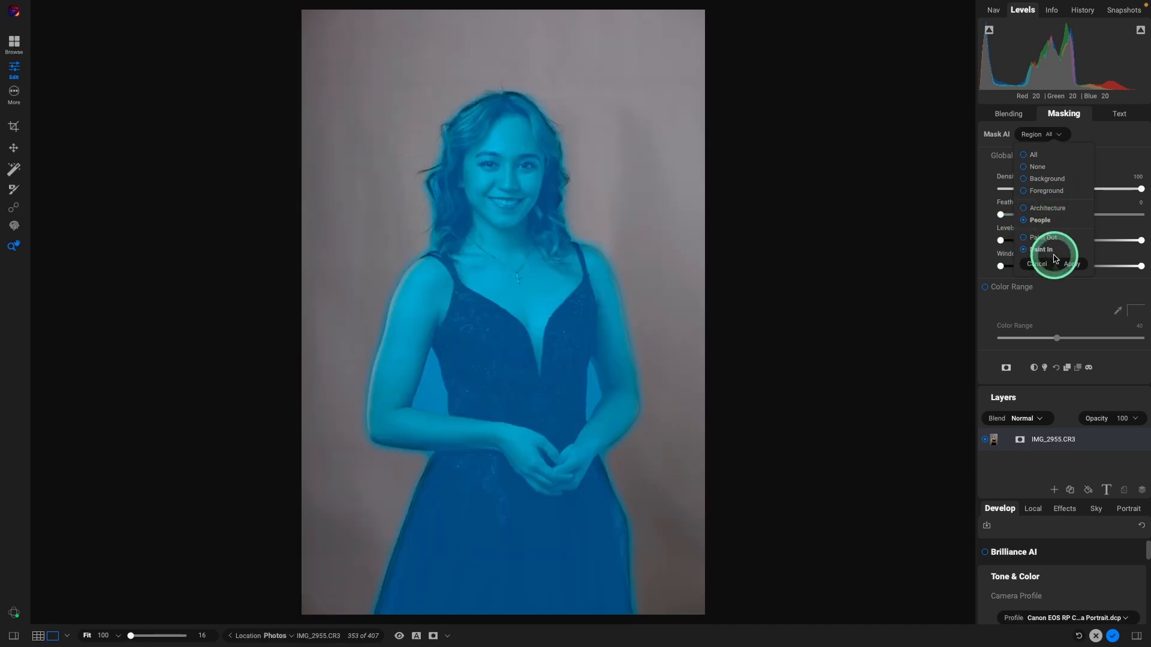
left_click(1071, 264)
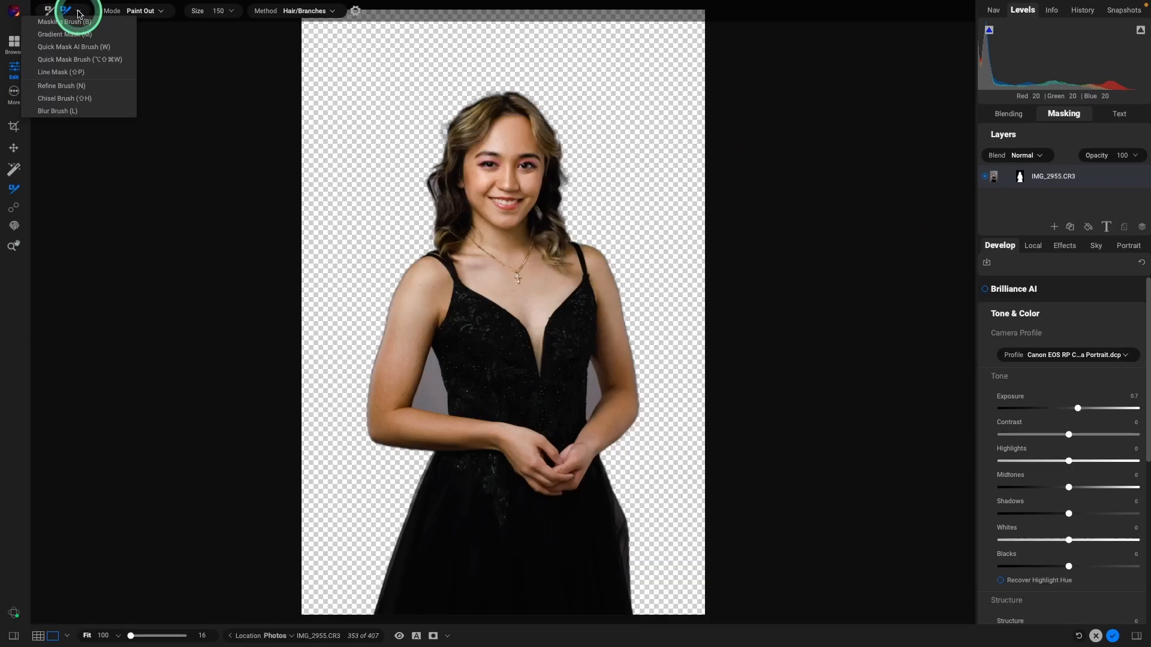
Step: Pick the Refine Brush with the Hair/Branches method and zoom to 50% on the woman's face
left_click(75, 88)
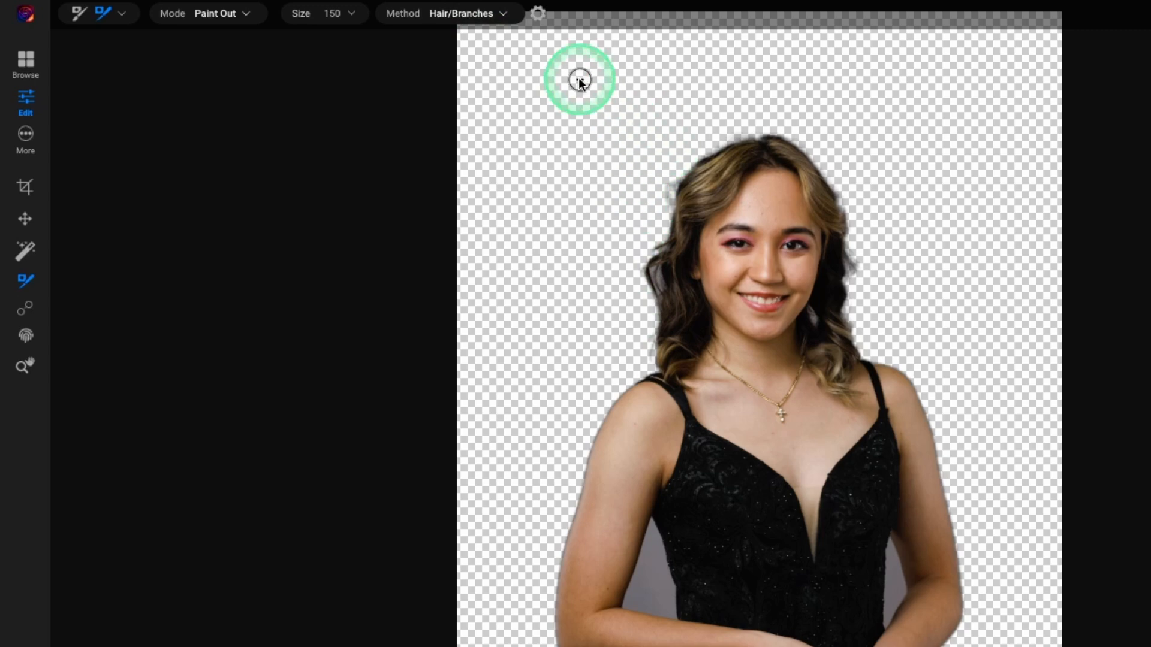
left_click(458, 17)
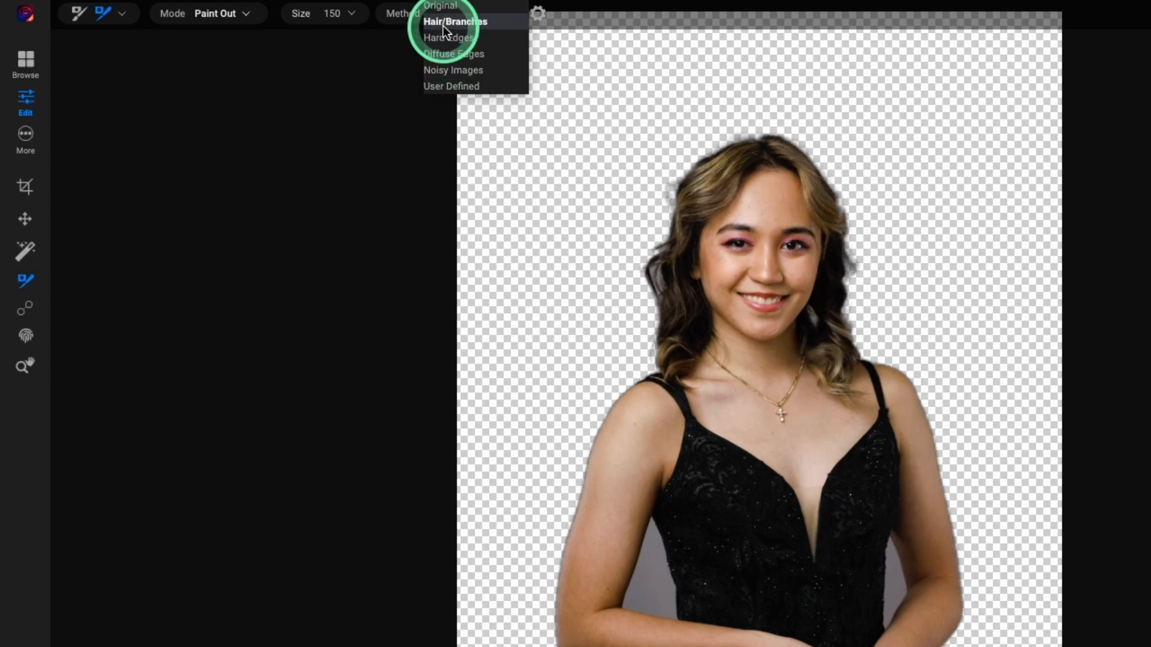
left_click(443, 27)
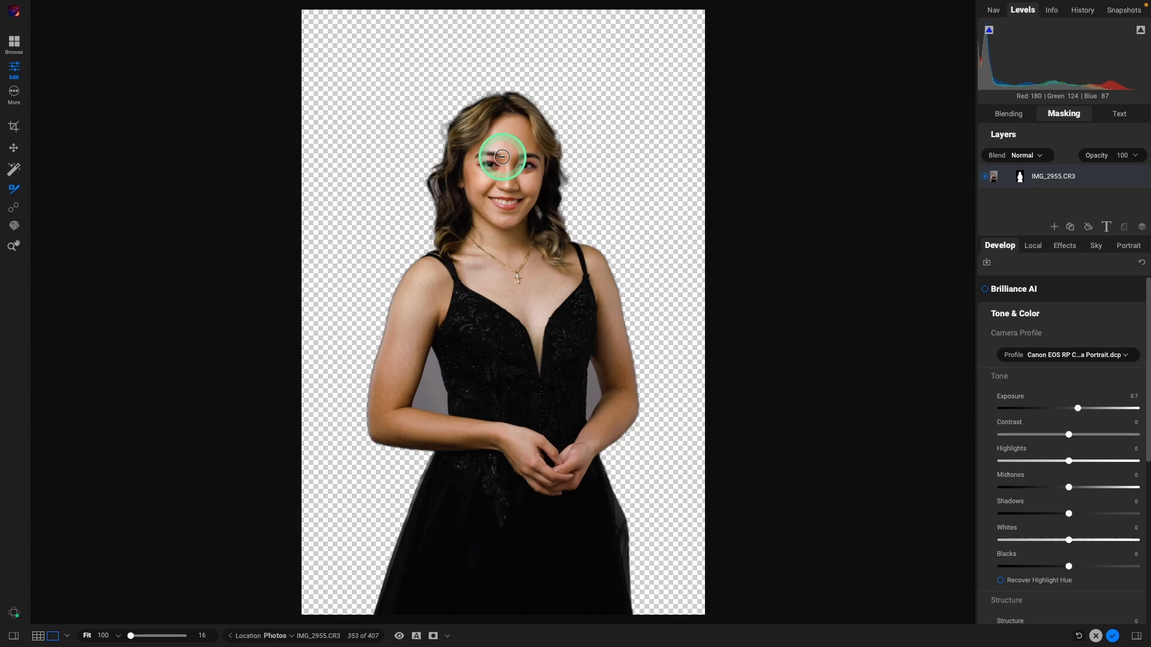
key("super+equal")
key("super+equal")
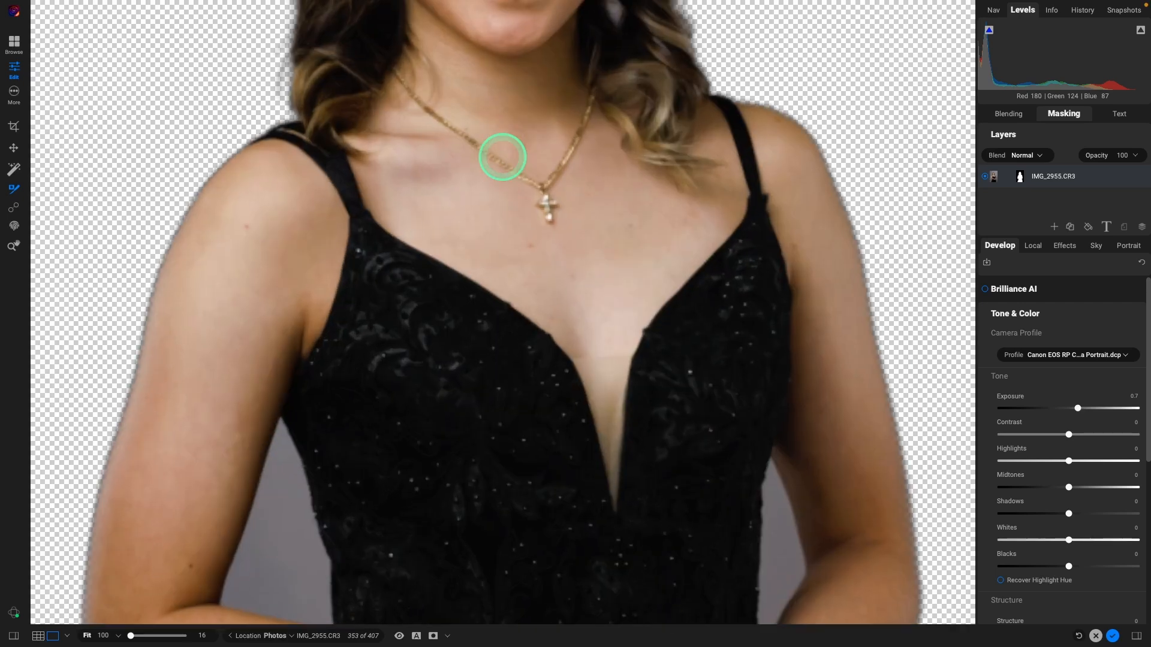
left_click_drag(372, 130, 387, 411)
left_click_drag(391, 151, 411, 406)
left_click_drag(421, 234, 437, 437)
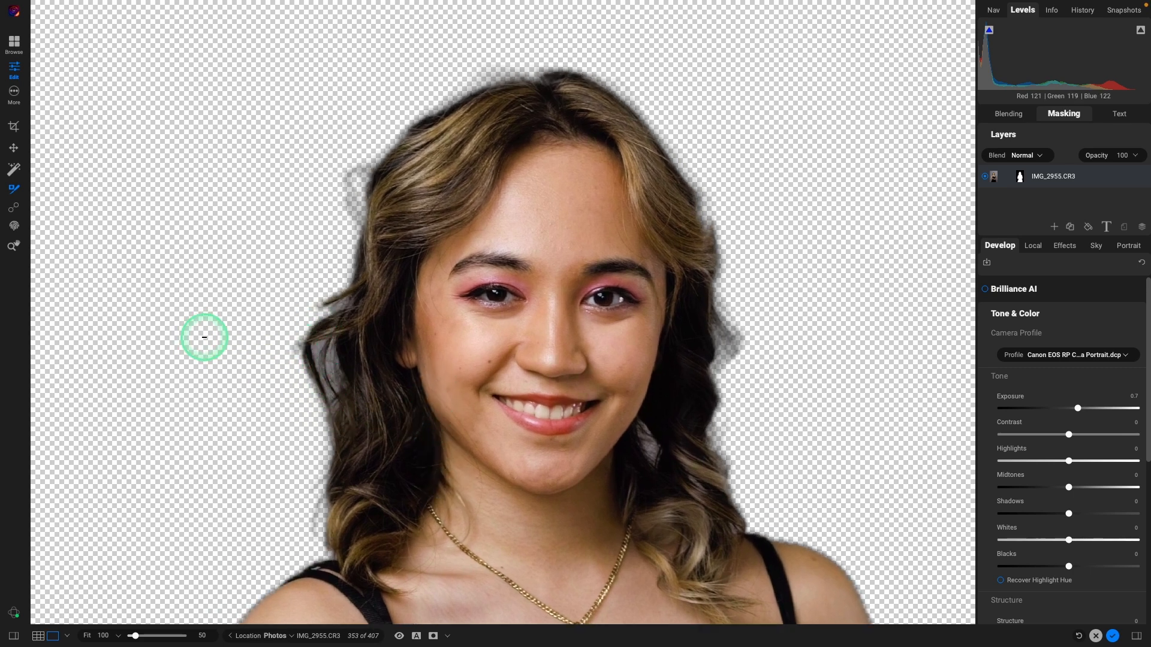
Step: Brush along the left and right hair edges to recover stray strands
mouse_move(157, 22)
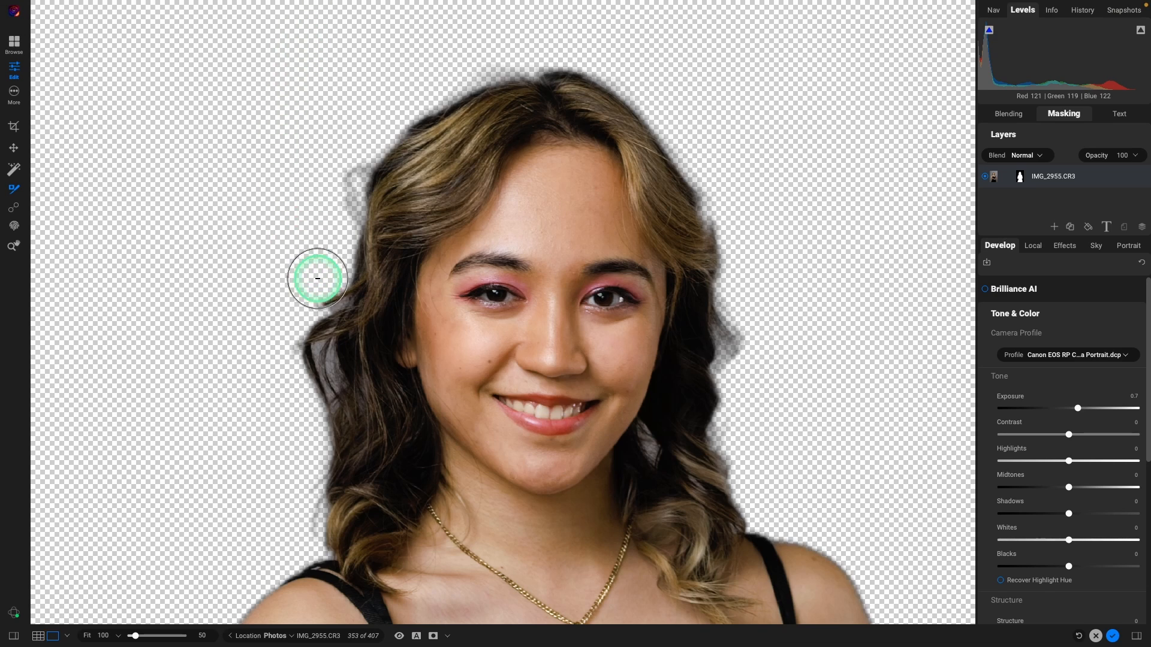
left_click_drag(320, 283, 322, 402)
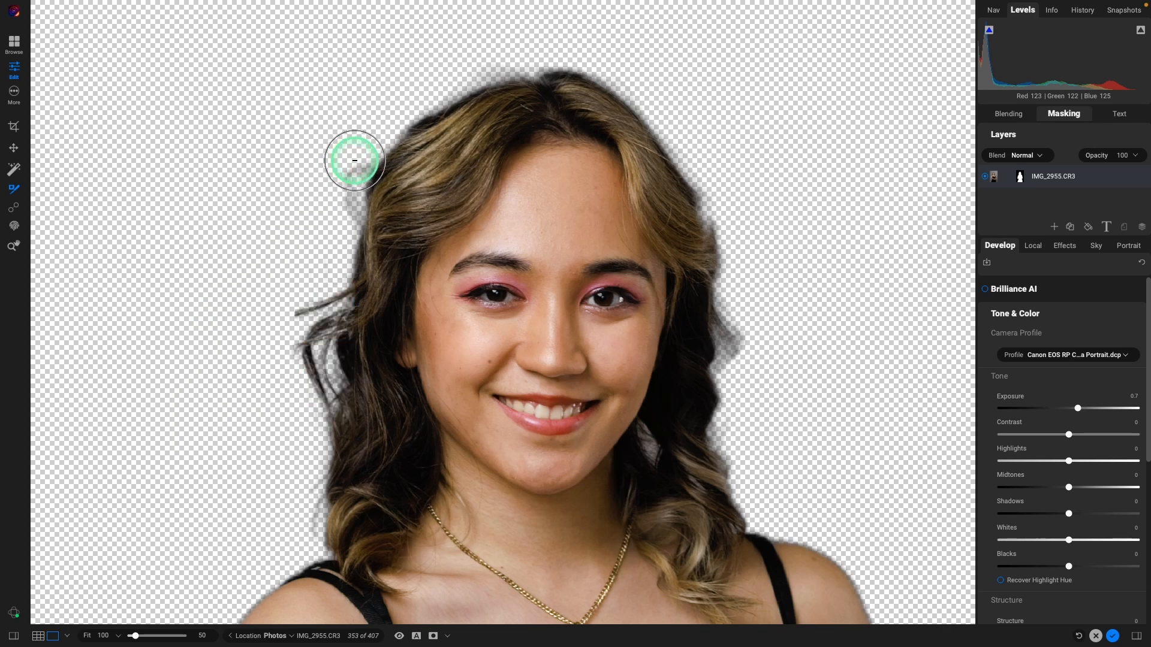
left_click_drag(355, 160, 351, 206)
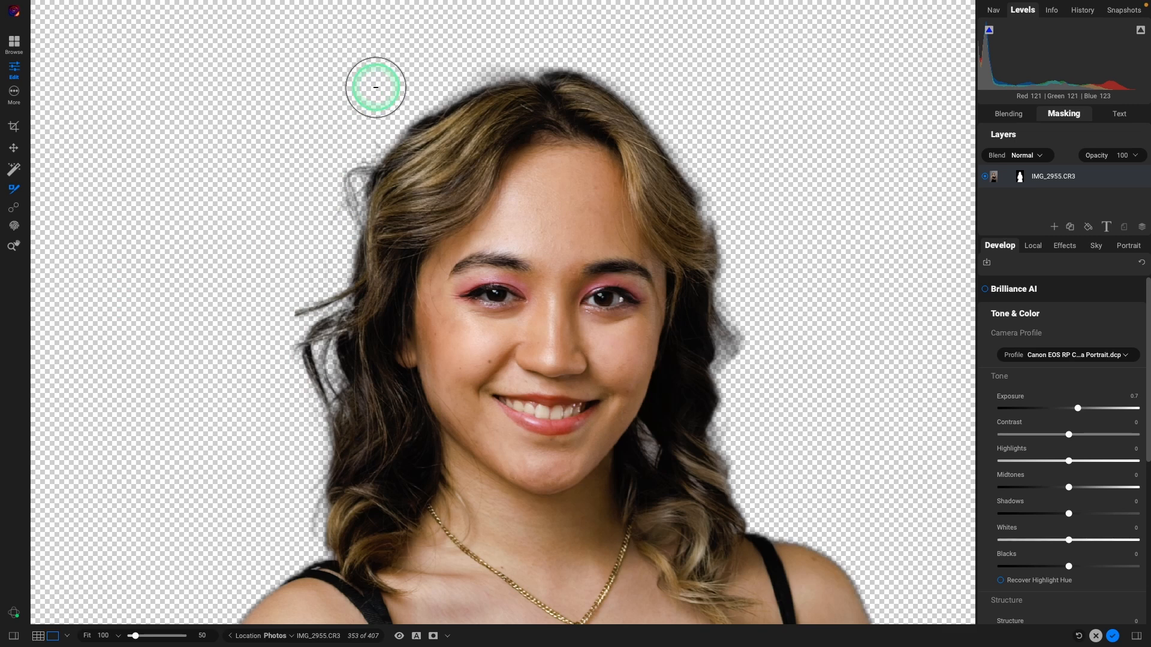
left_click_drag(304, 417, 310, 514)
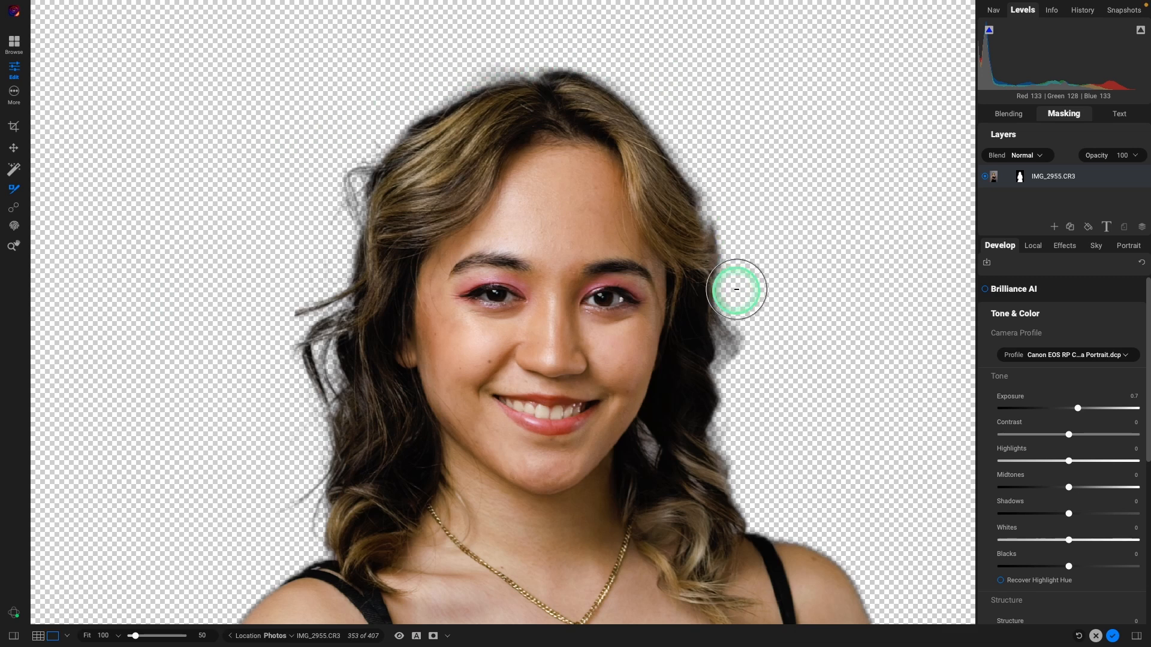
mouse_move(738, 307)
left_mouse_down()
mouse_move(740, 365)
mouse_move(791, 487)
left_mouse_up()
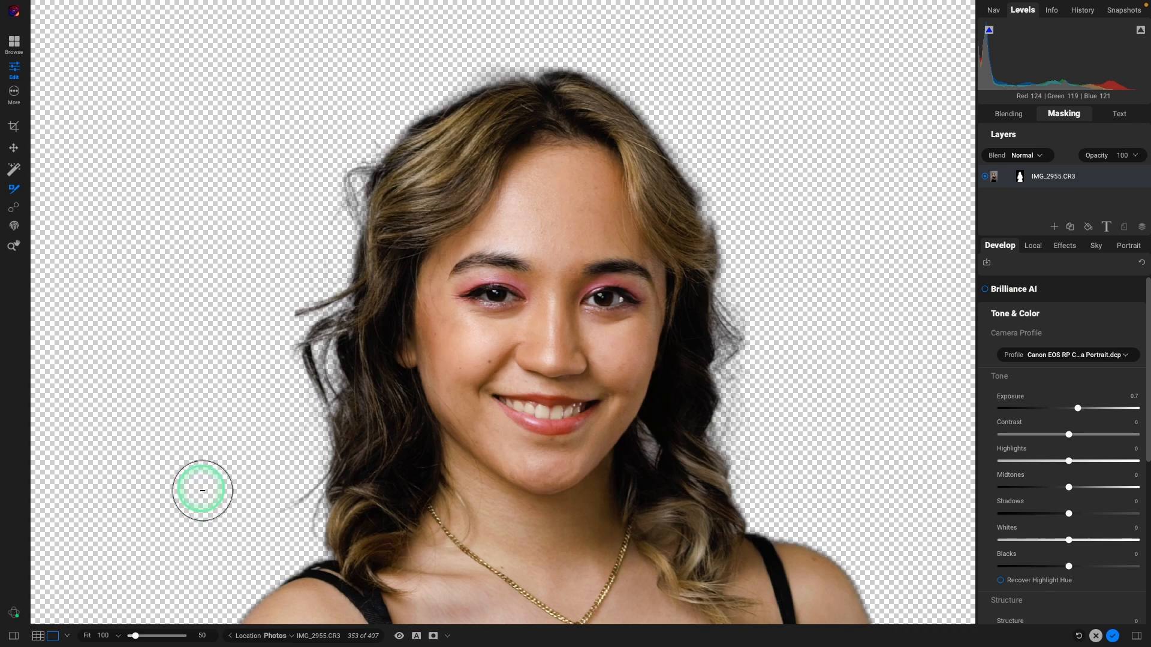
Step: Paint out the grey backdrop beside the left arm and at the left armpit
left_click_drag(214, 552, 220, 157)
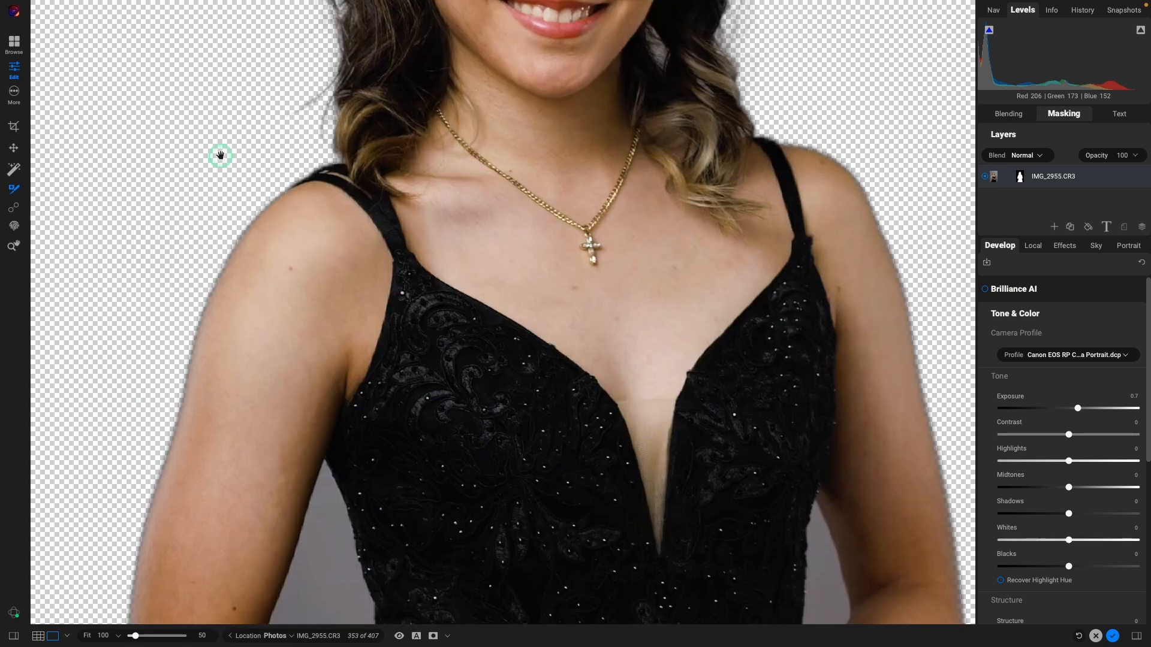
left_click_drag(197, 533, 251, 134)
left_click_drag(236, 352, 239, 206)
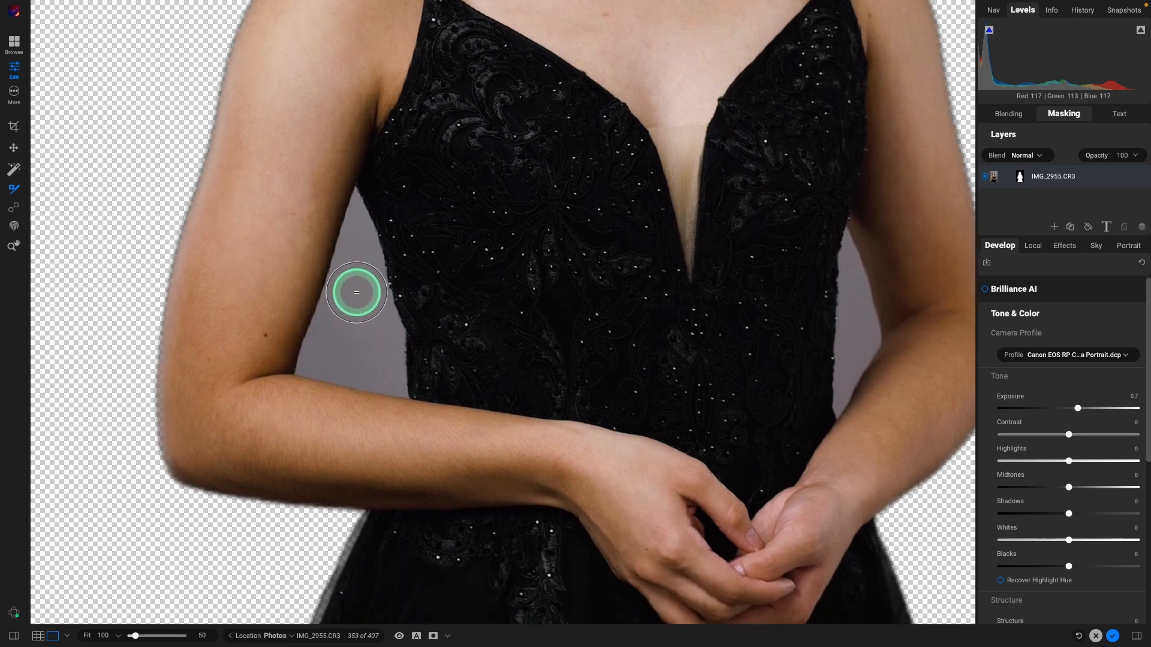
mouse_move(356, 292)
left_mouse_down()
mouse_move(356, 212)
mouse_move(316, 361)
mouse_move(396, 381)
mouse_move(378, 298)
left_mouse_up()
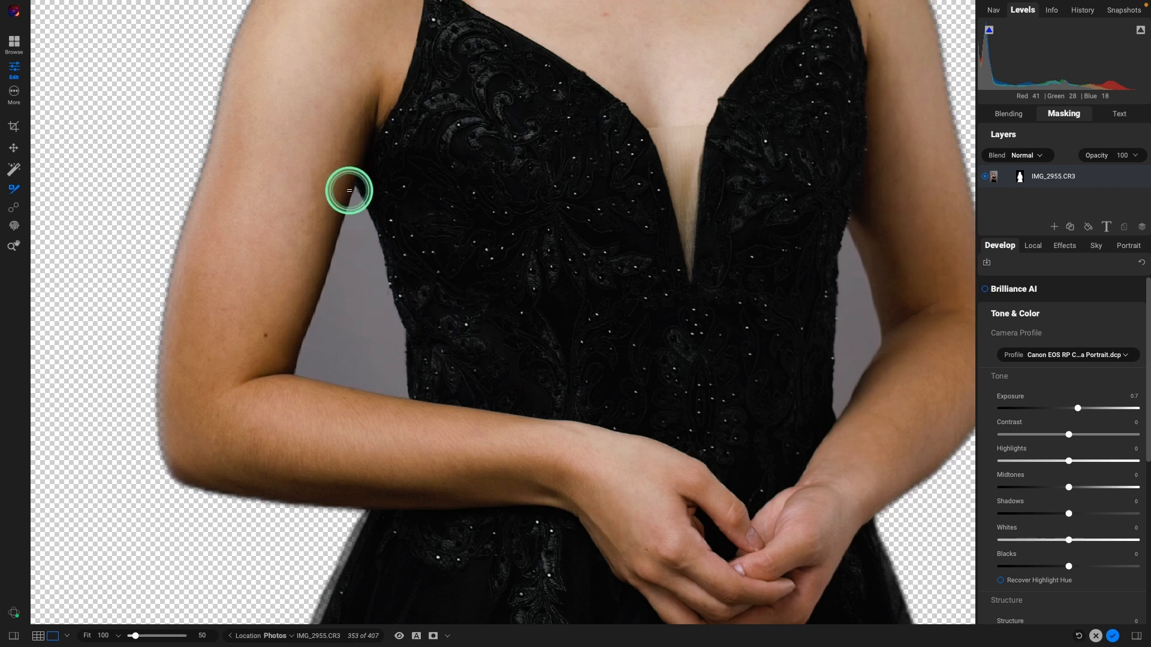
mouse_move(351, 189)
left_mouse_down()
mouse_move(290, 370)
mouse_move(397, 390)
mouse_move(403, 351)
mouse_move(360, 199)
left_mouse_up()
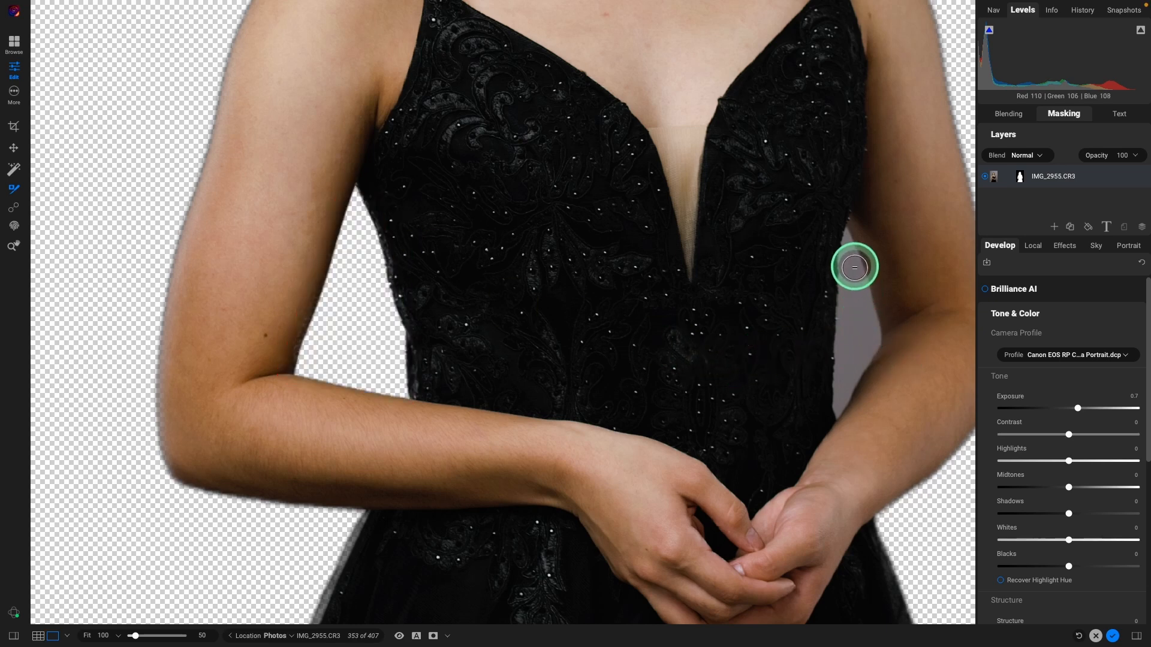
Step: Clear the grey gap along the right arm, then review the hands, skirt and whole figure
left_click_drag(849, 228, 861, 270)
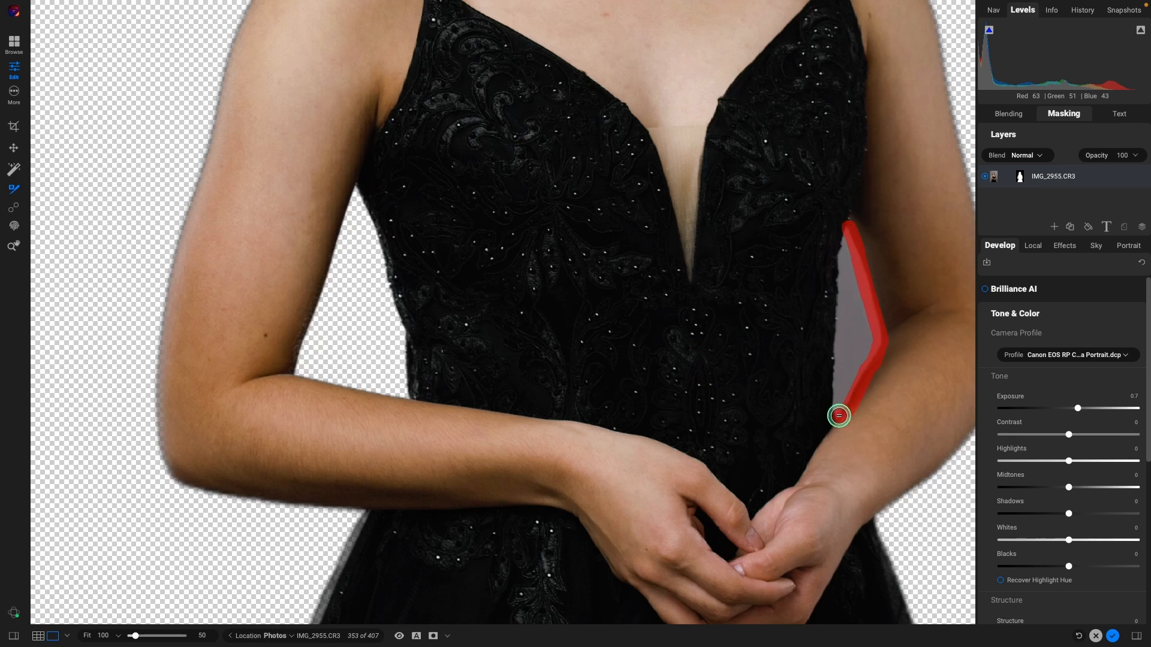
left_click_drag(832, 354, 834, 297)
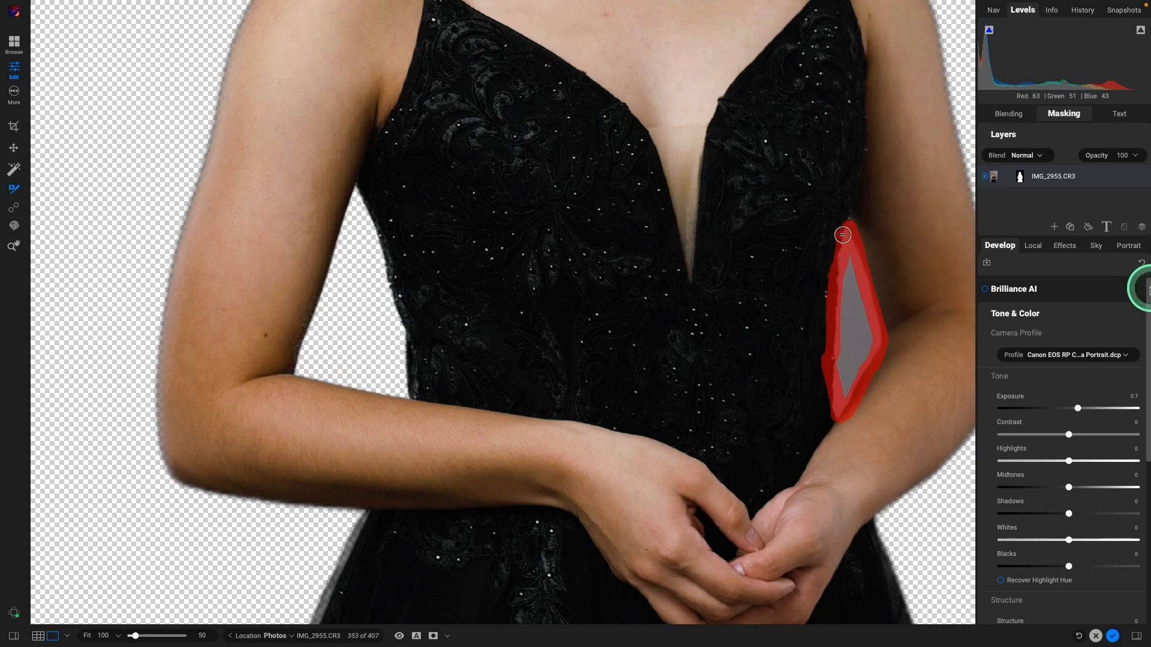
scroll(568, 376, "down", 2)
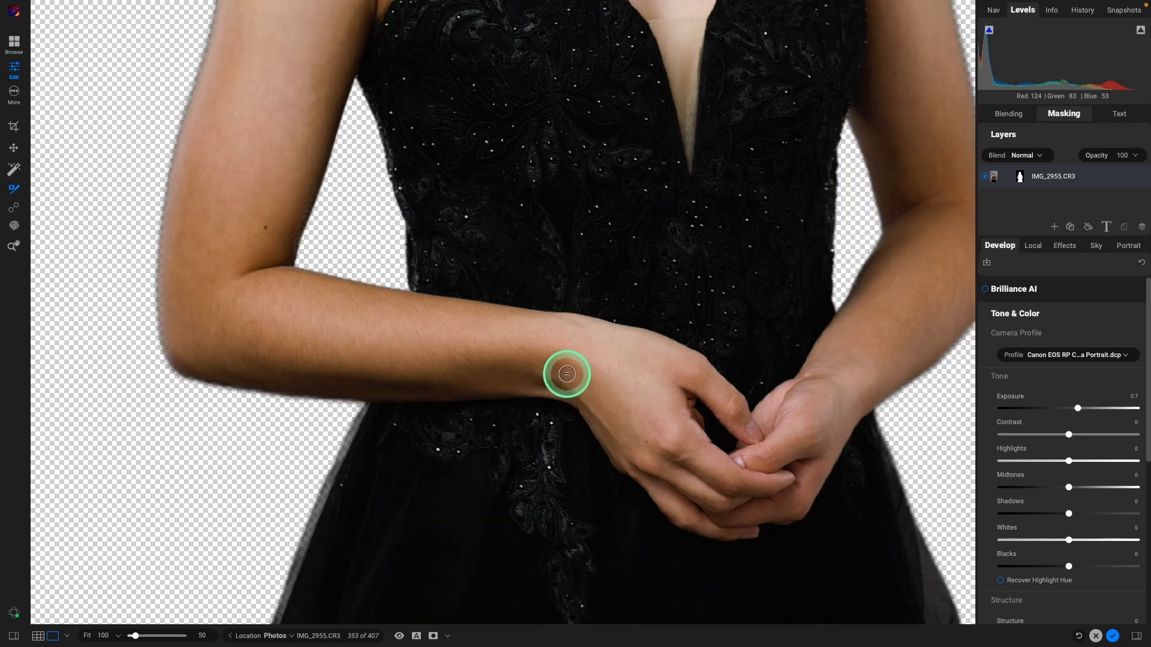
scroll(568, 376, "down", 2)
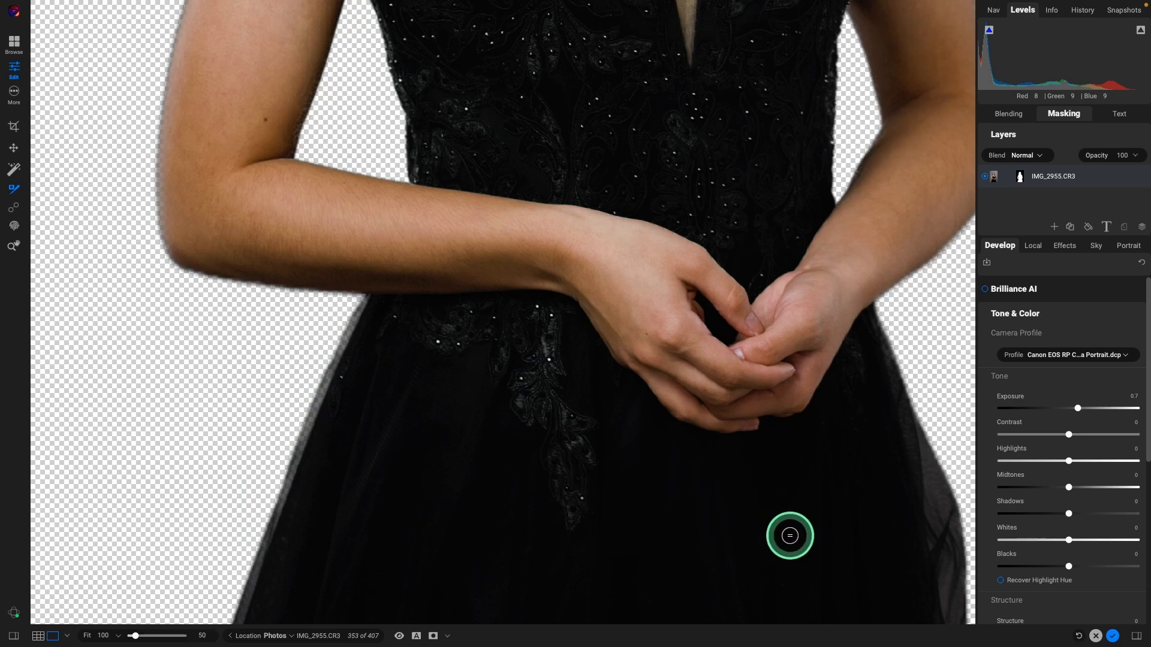
left_click_drag(807, 550, 530, 172)
left_click_drag(408, 360, 557, 593)
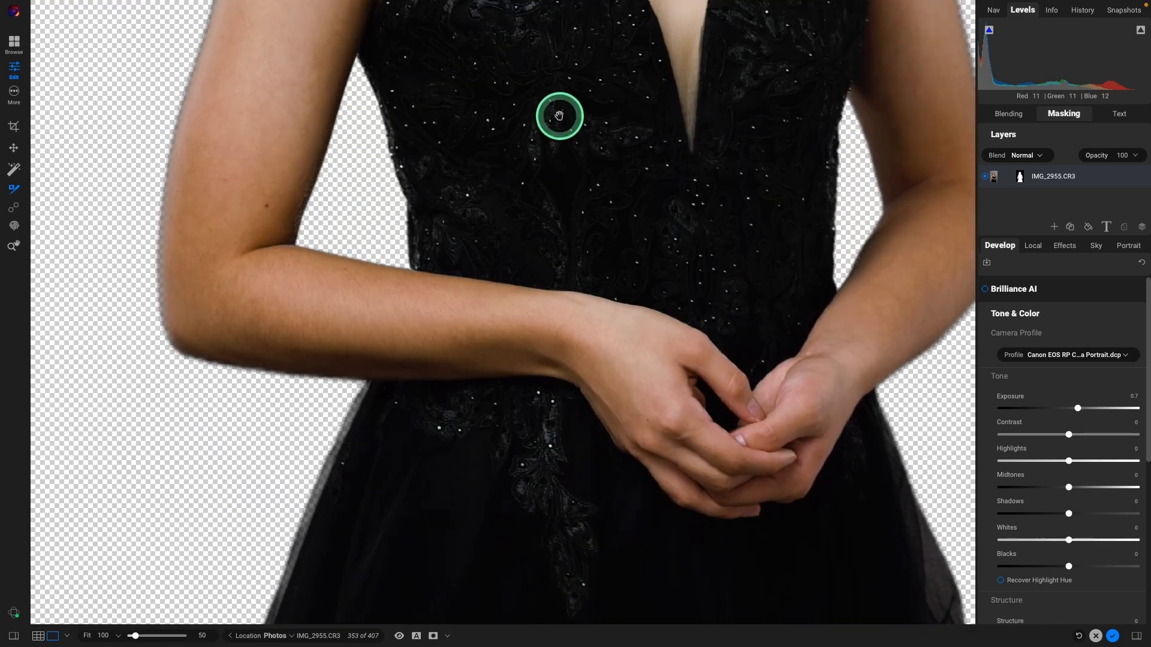
left_click_drag(559, 116, 524, 411)
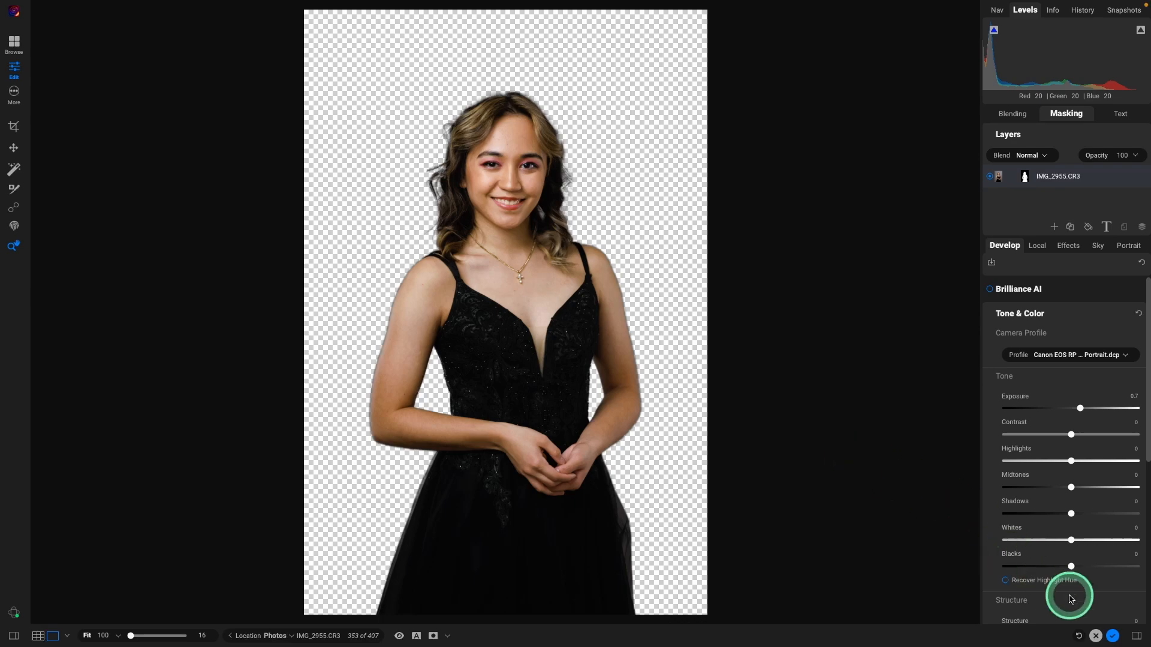
Step: Export IMG_2955.CR3 as a full-resolution PNG from the Full Res JPG preset without saving settings, then reopen Edit
left_click(1112, 637)
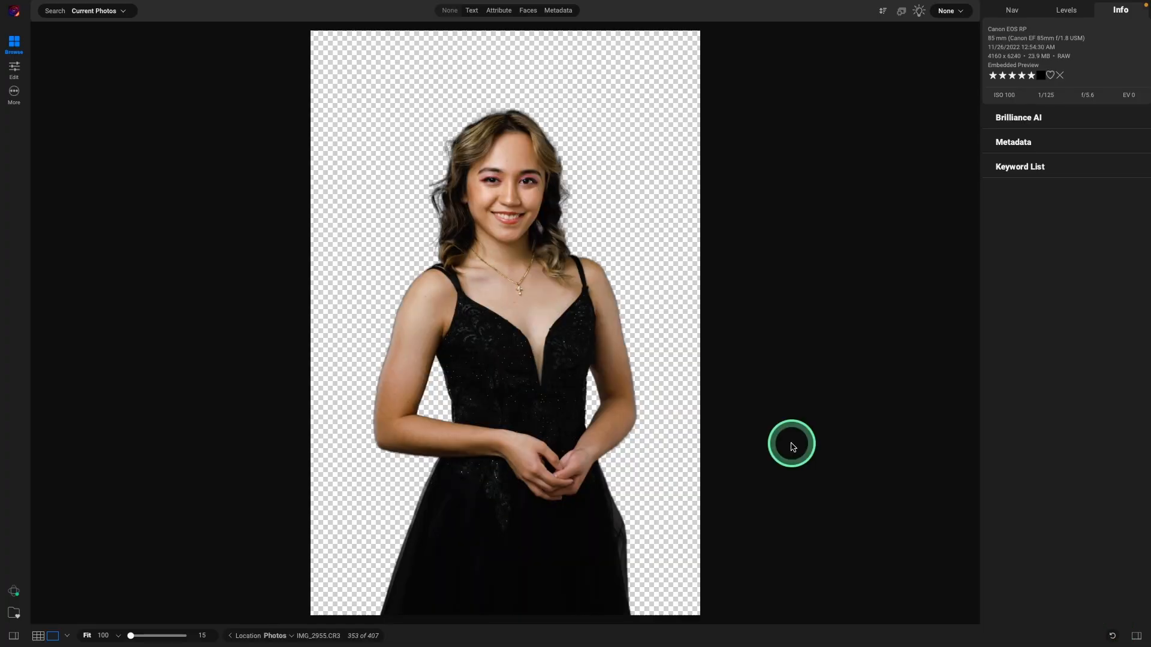
key("super+shift+e")
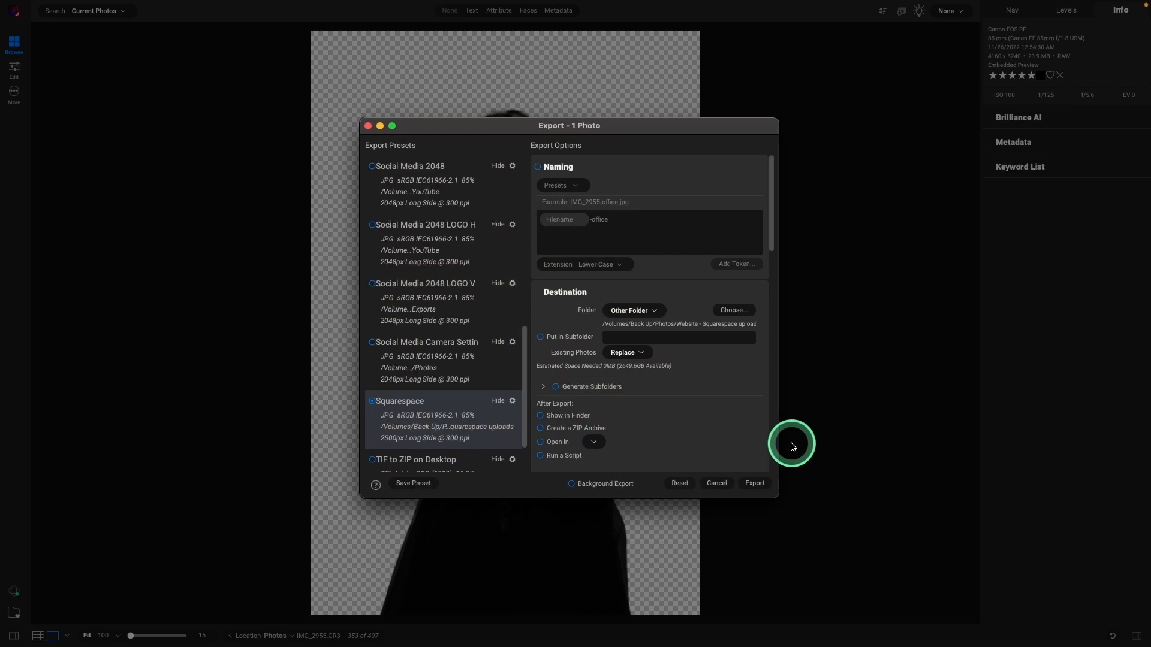
scroll(442, 167, "up", 10)
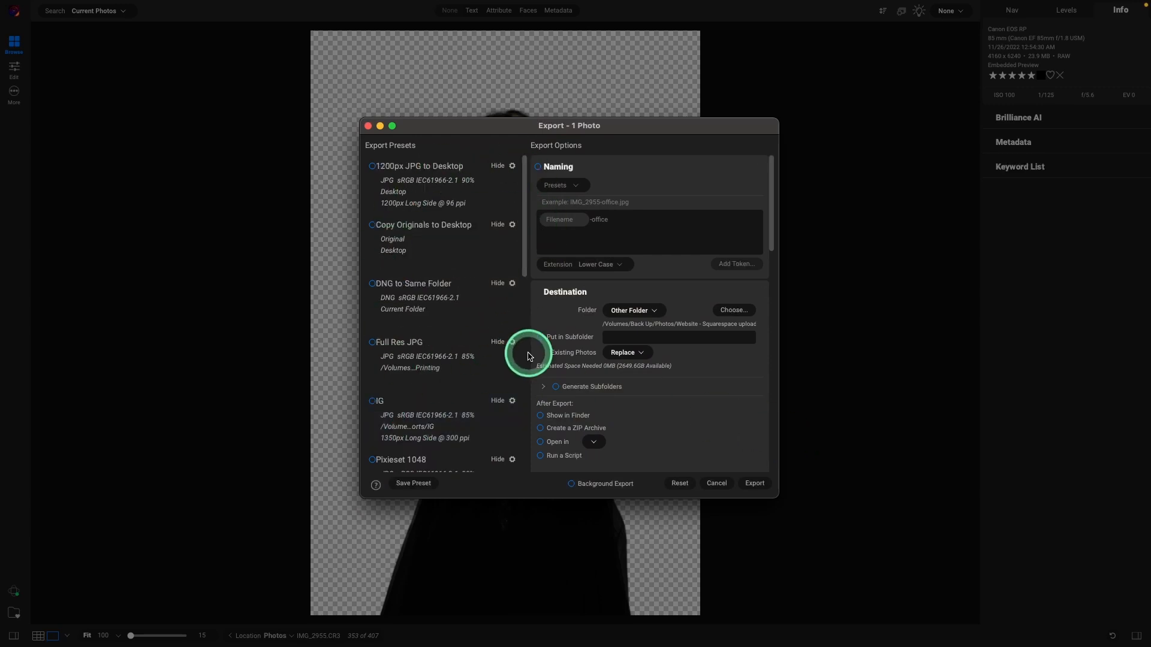
left_click(419, 360)
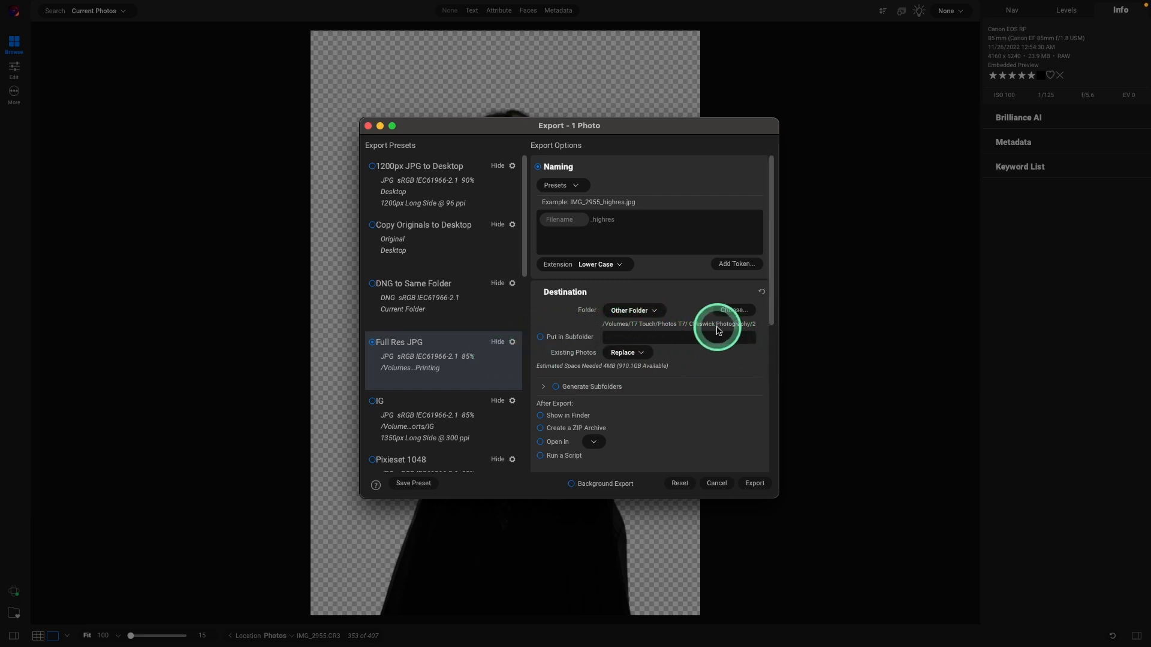
scroll(659, 329, "down", 5)
left_click(603, 341)
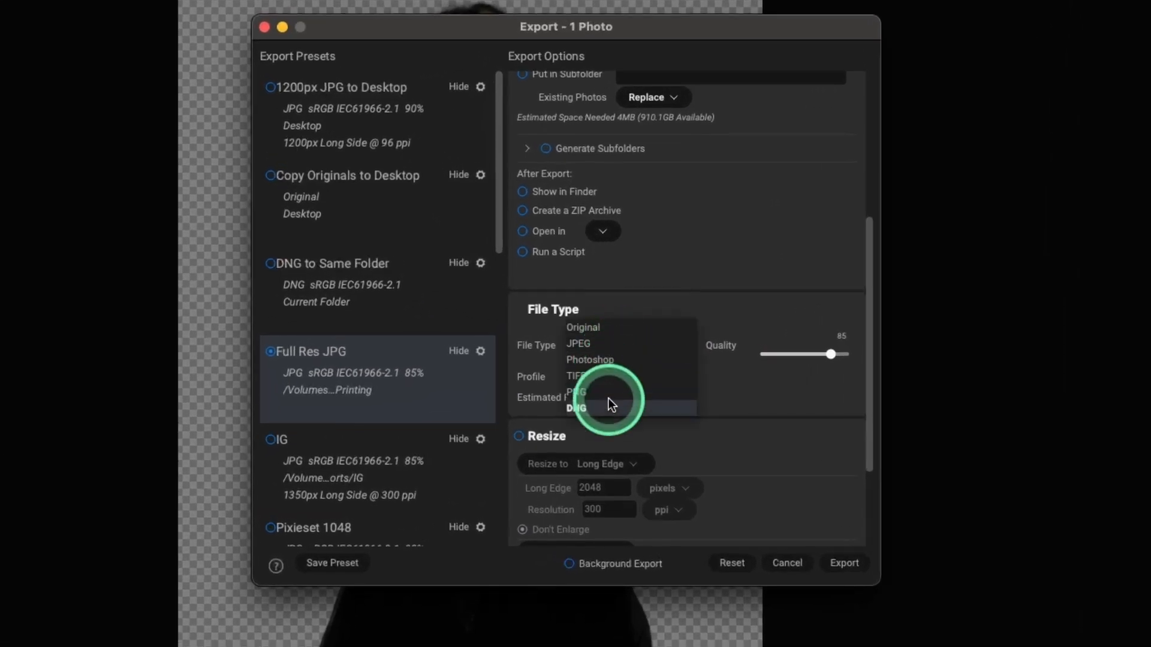
left_click(605, 393)
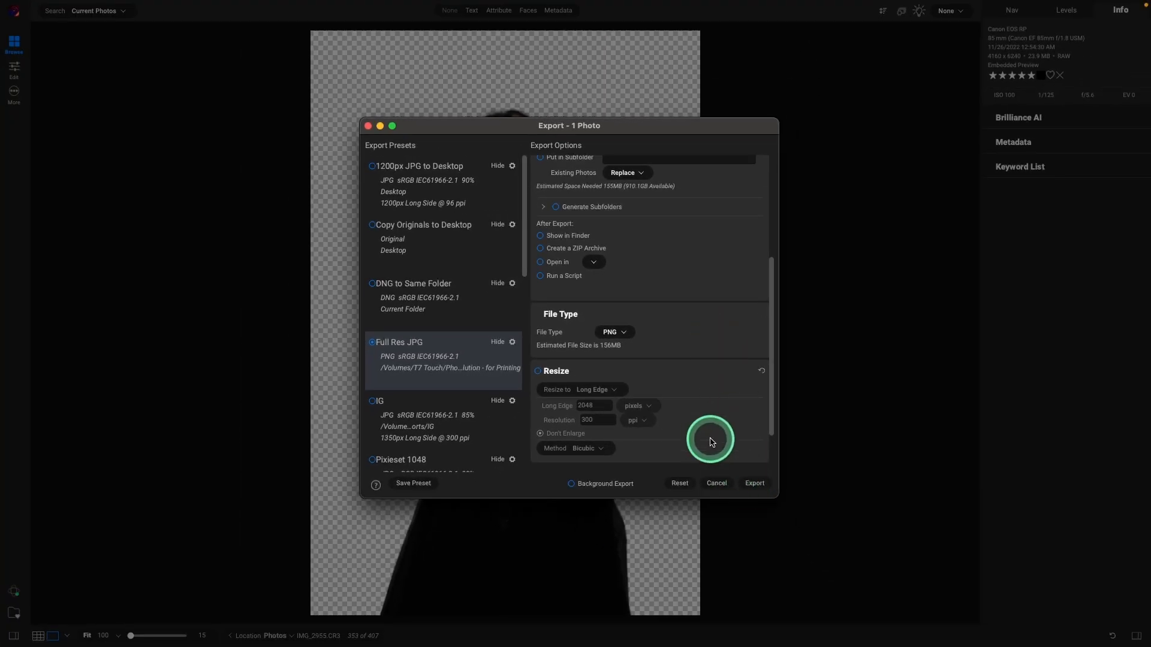
left_click(755, 483)
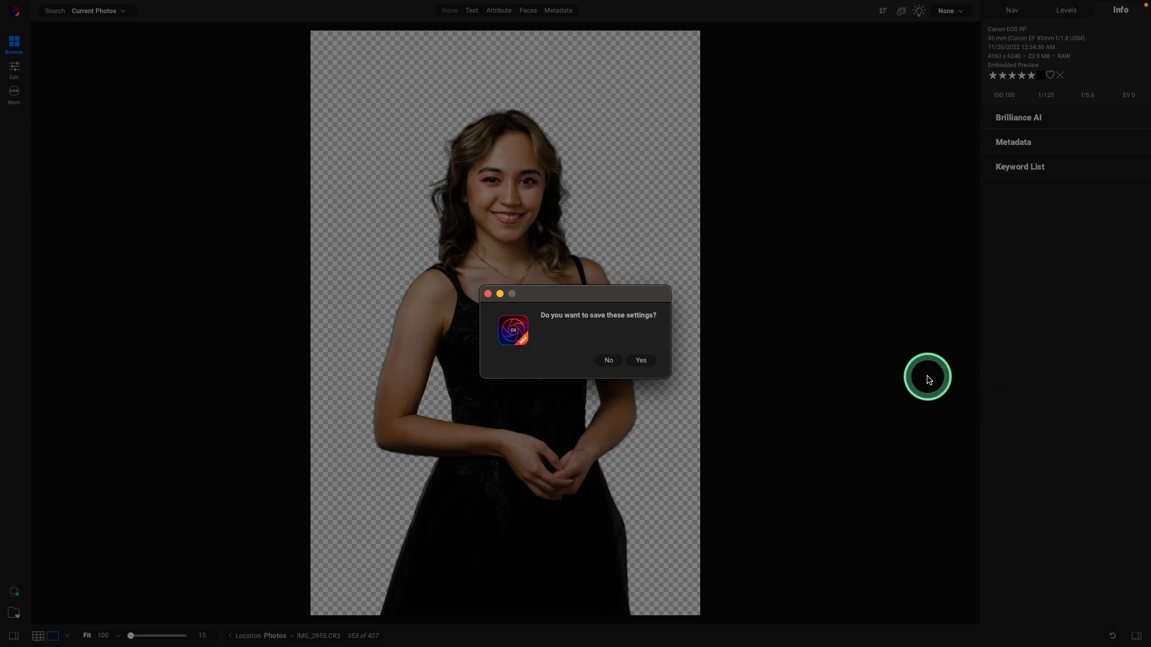
left_click(612, 360)
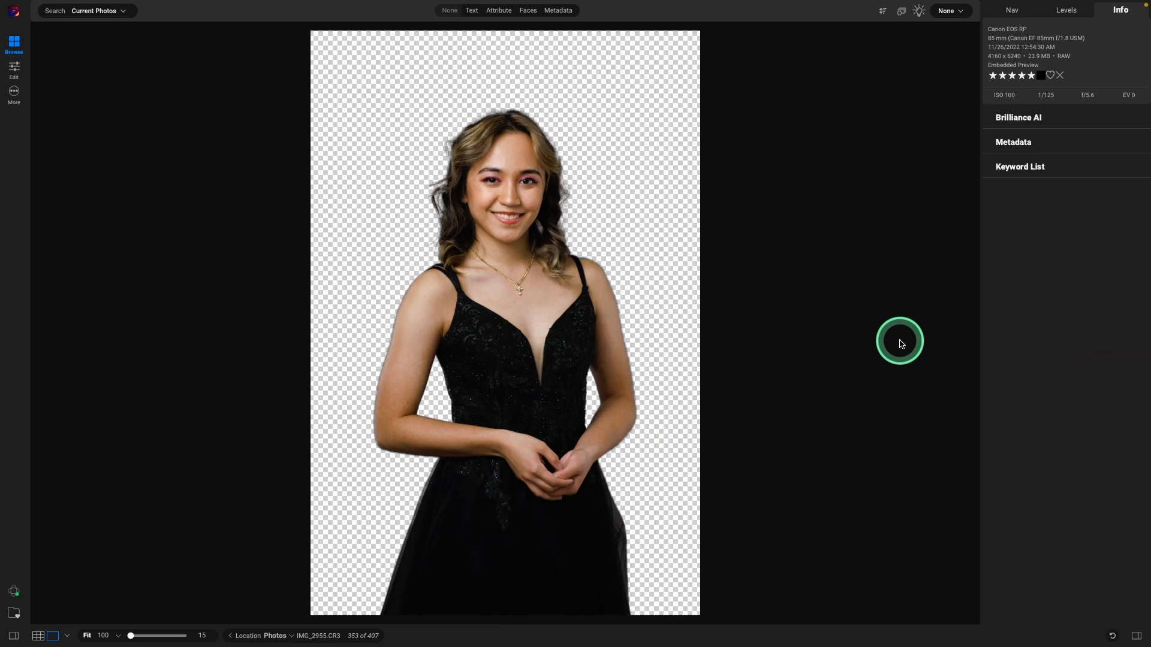
key("d")
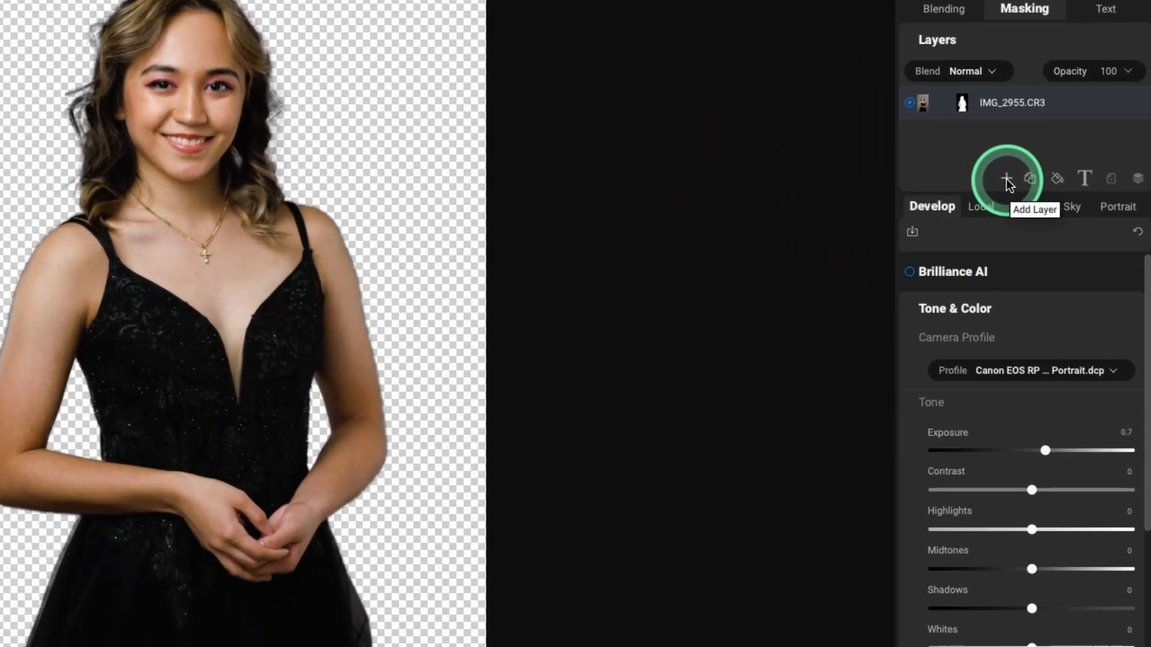
Step: Start a layered photo and browse the ON1 Extras collection for a backdrop
left_click(1007, 180)
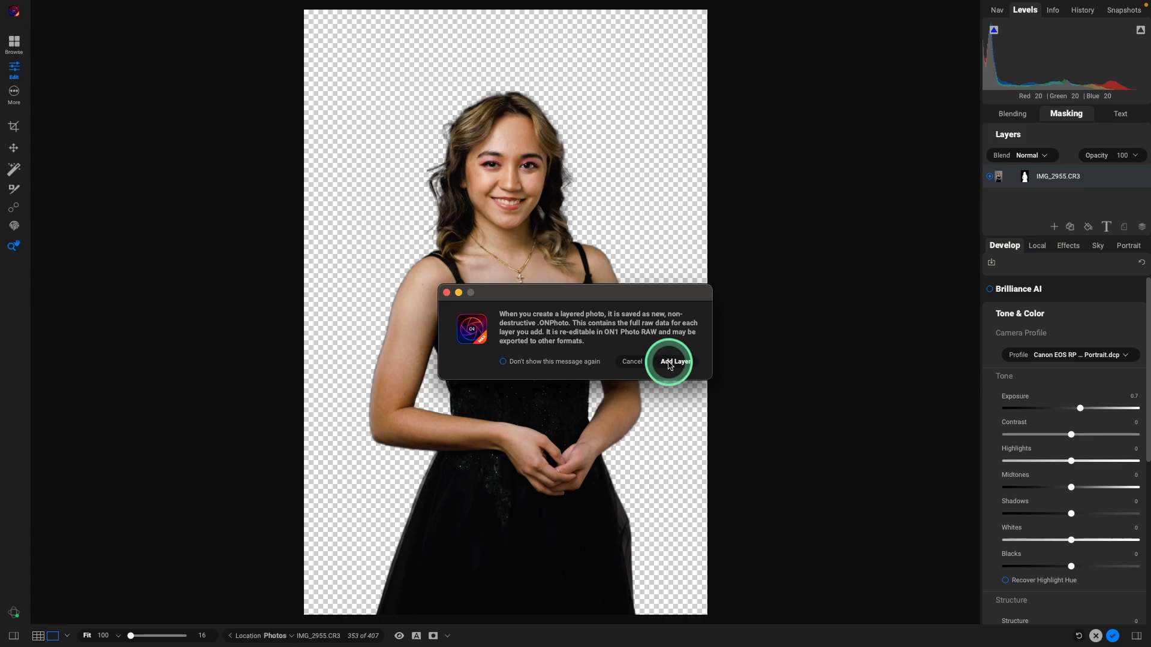
left_click(669, 364)
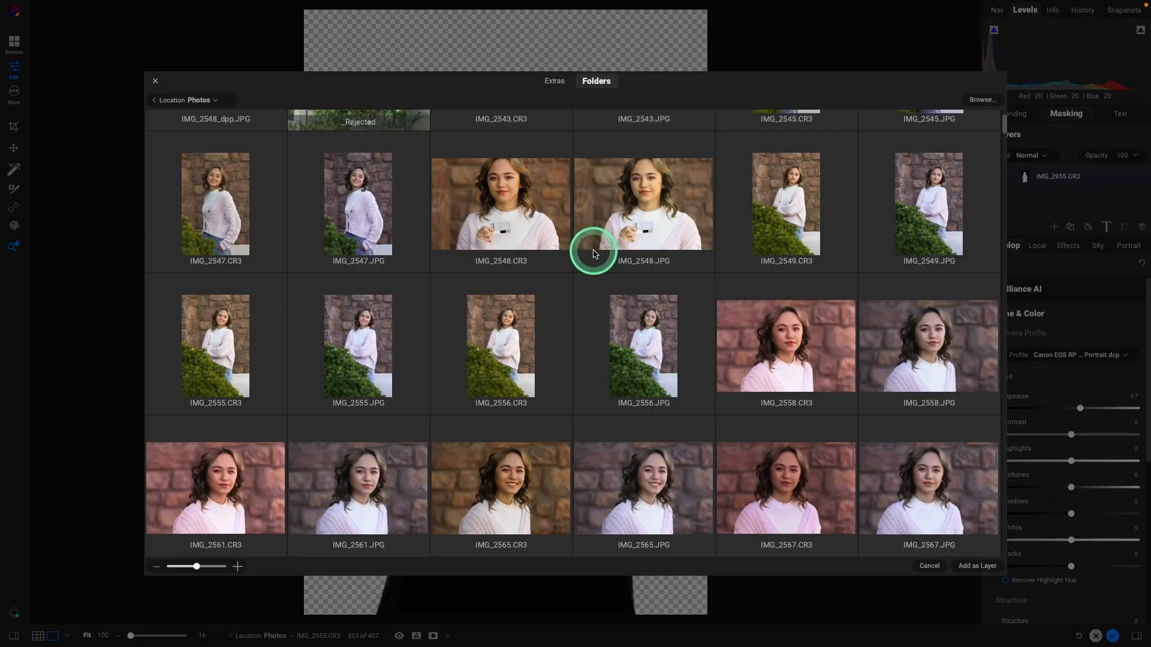
left_click(553, 82)
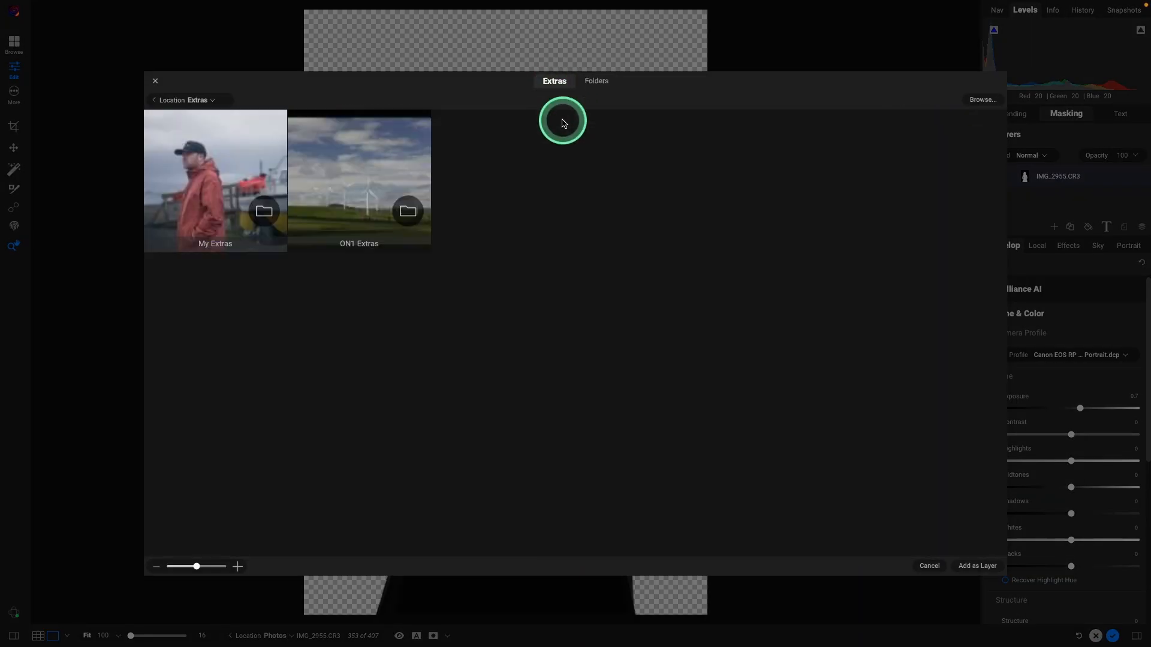
double_click(361, 177)
double_click(199, 192)
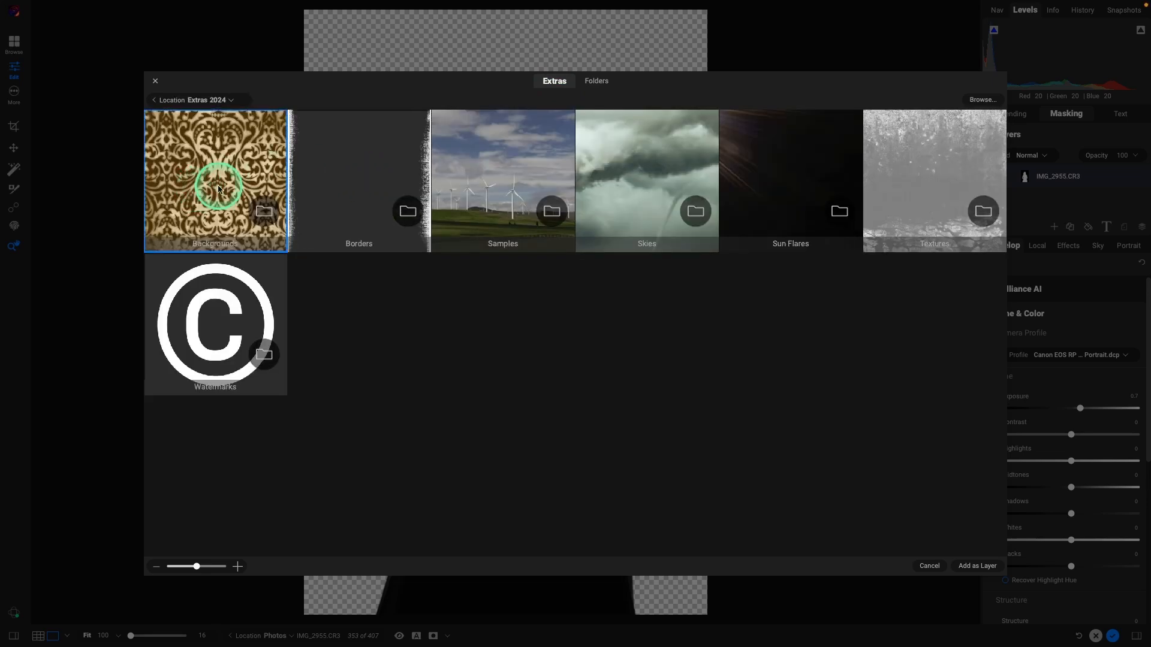
left_click(621, 276)
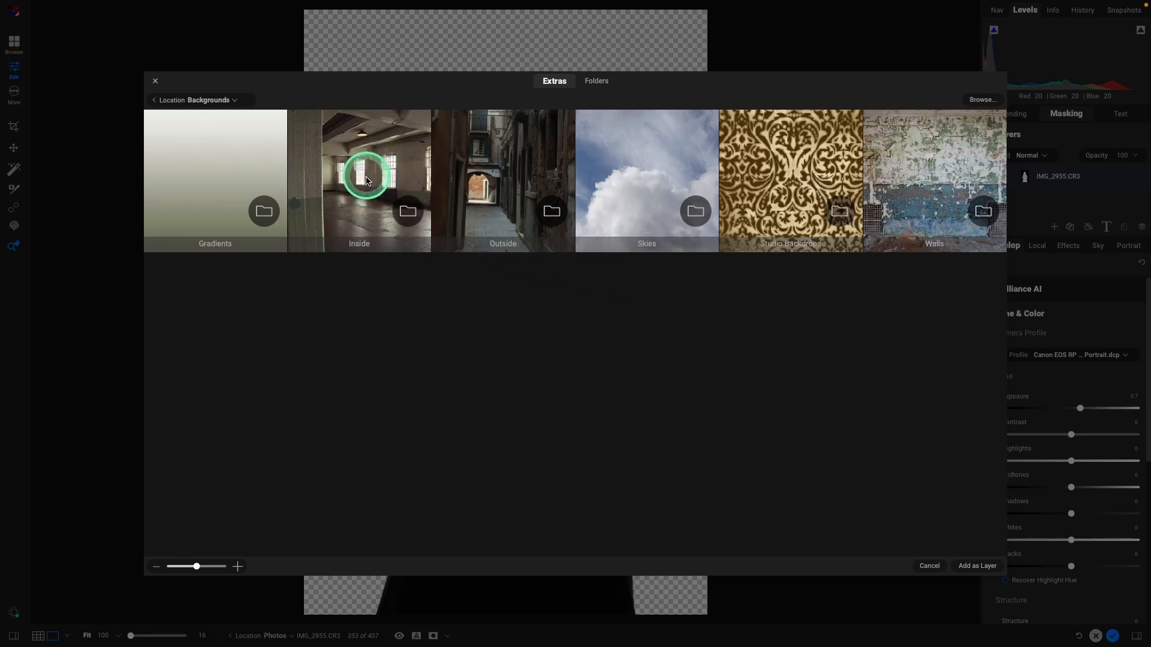
left_click(154, 102)
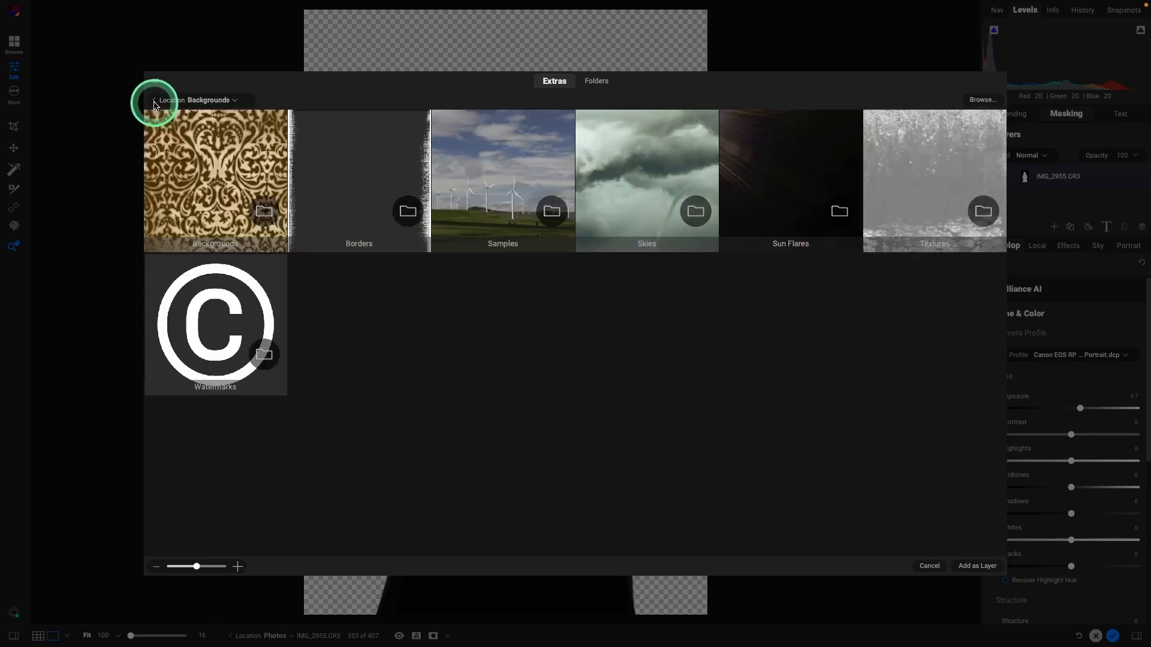
left_click(154, 102)
Step: From My Extras > Backgrounds, add the pink 76.jpg backdrop as a new layer
double_click(222, 174)
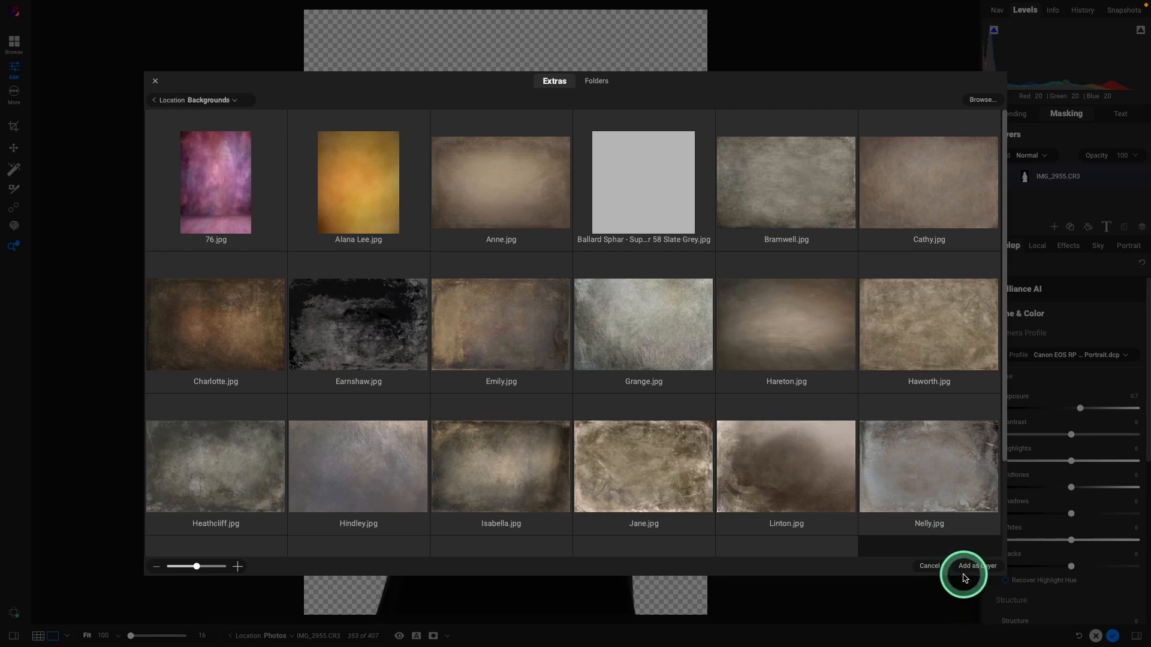
scroll(599, 468, "down", 2)
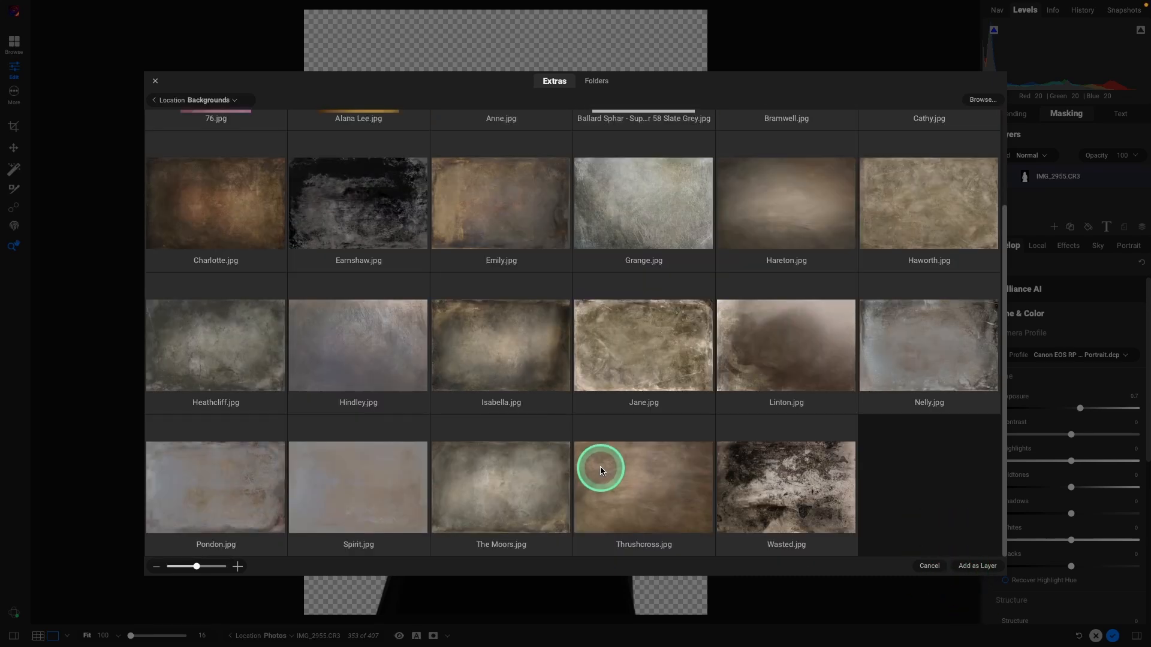
scroll(600, 466, "up", 1)
scroll(601, 470, "up", 1)
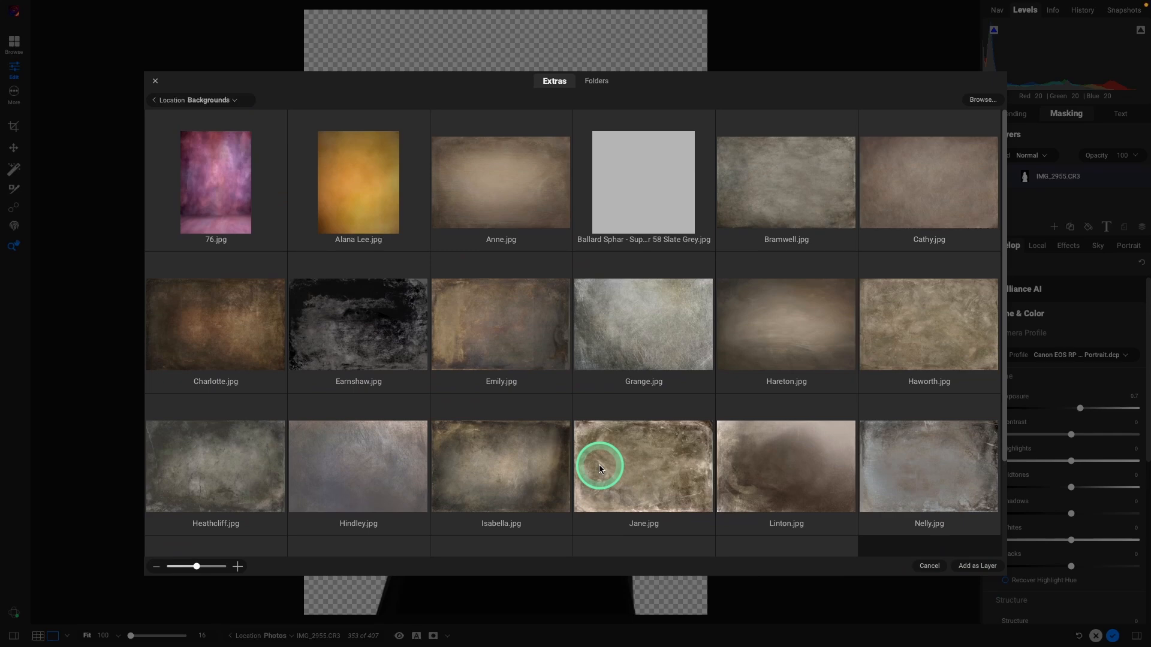
left_click(229, 182)
left_click(974, 568)
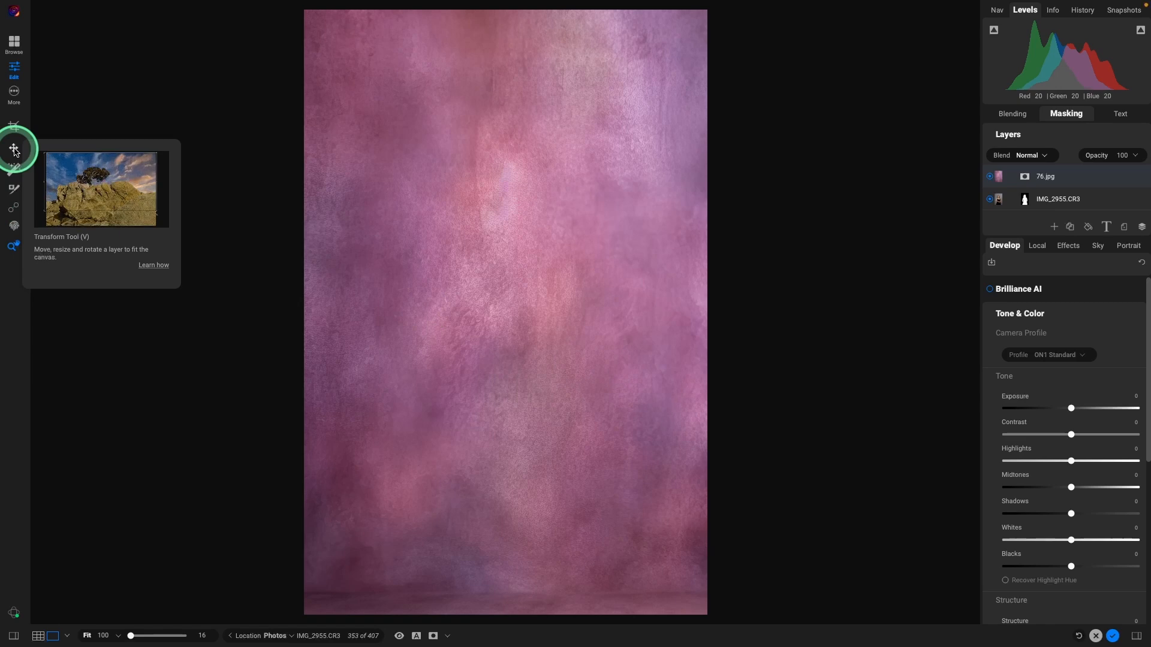
Step: Scale the 76.jpg backdrop up to 5361 wide and shift it down, left and up to cover the canvas
left_click(14, 150)
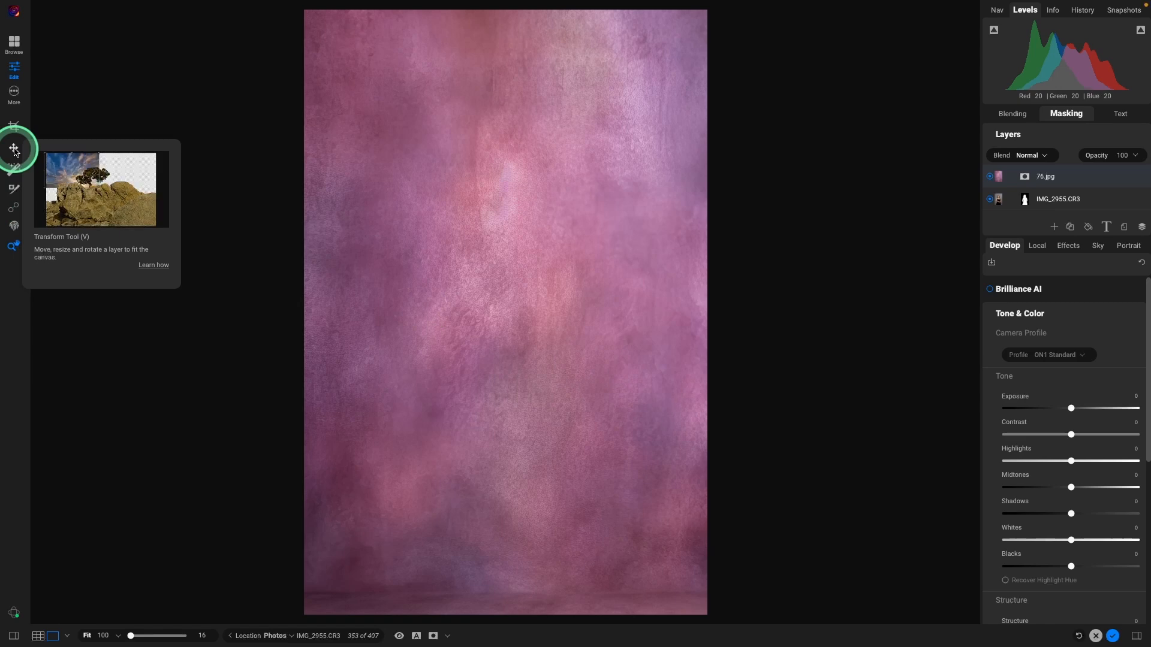
left_click(793, 372)
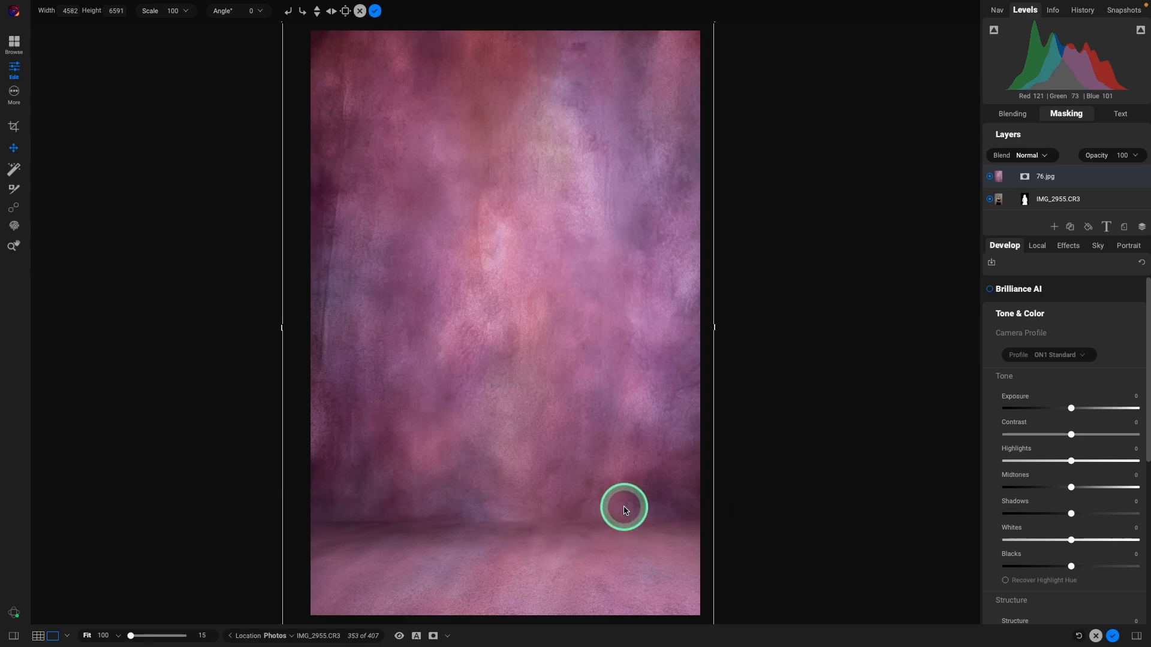
scroll(624, 507, "up", 3)
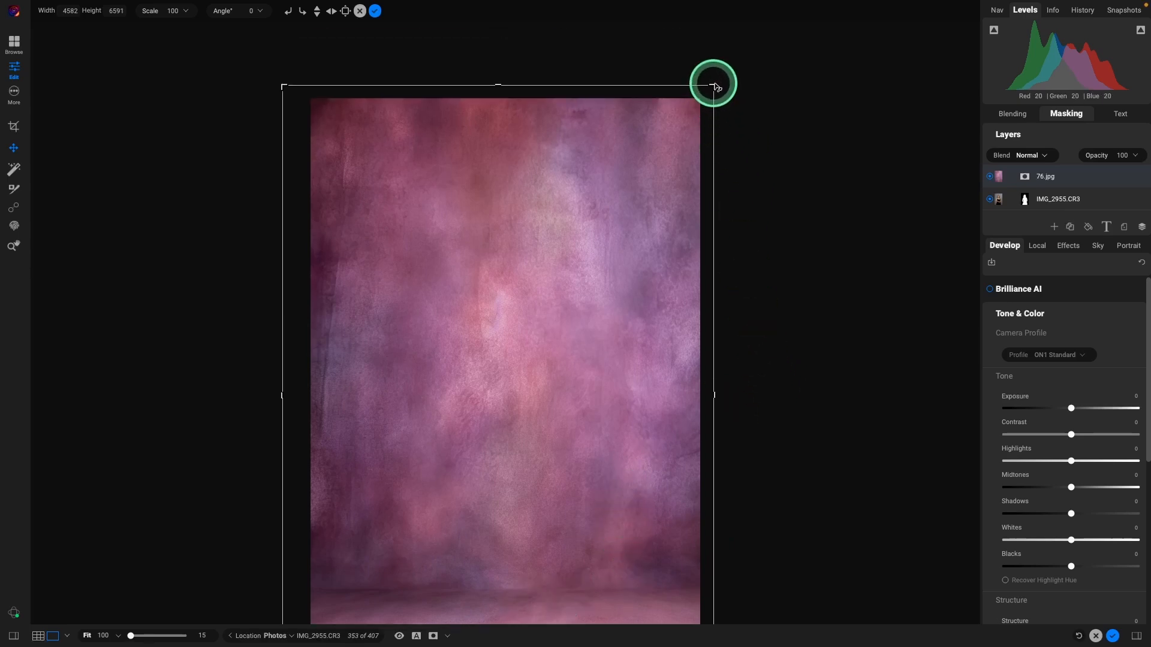
left_click_drag(715, 89, 815, 3)
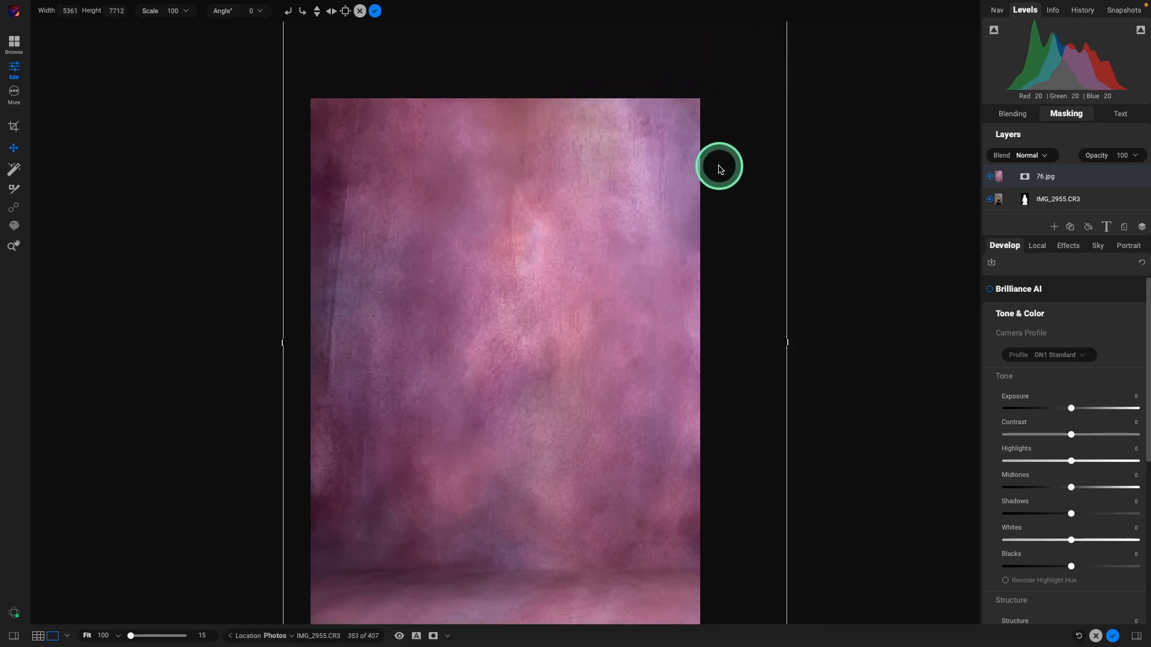
left_click_drag(560, 290, 519, 370)
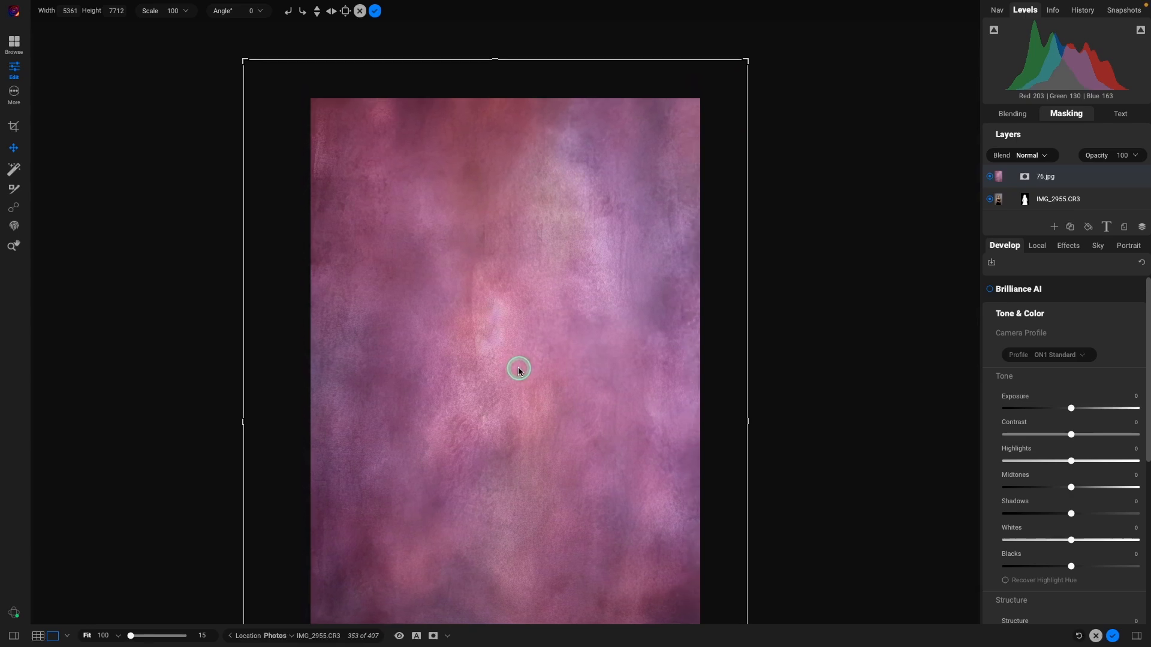
left_click_drag(580, 396, 581, 363)
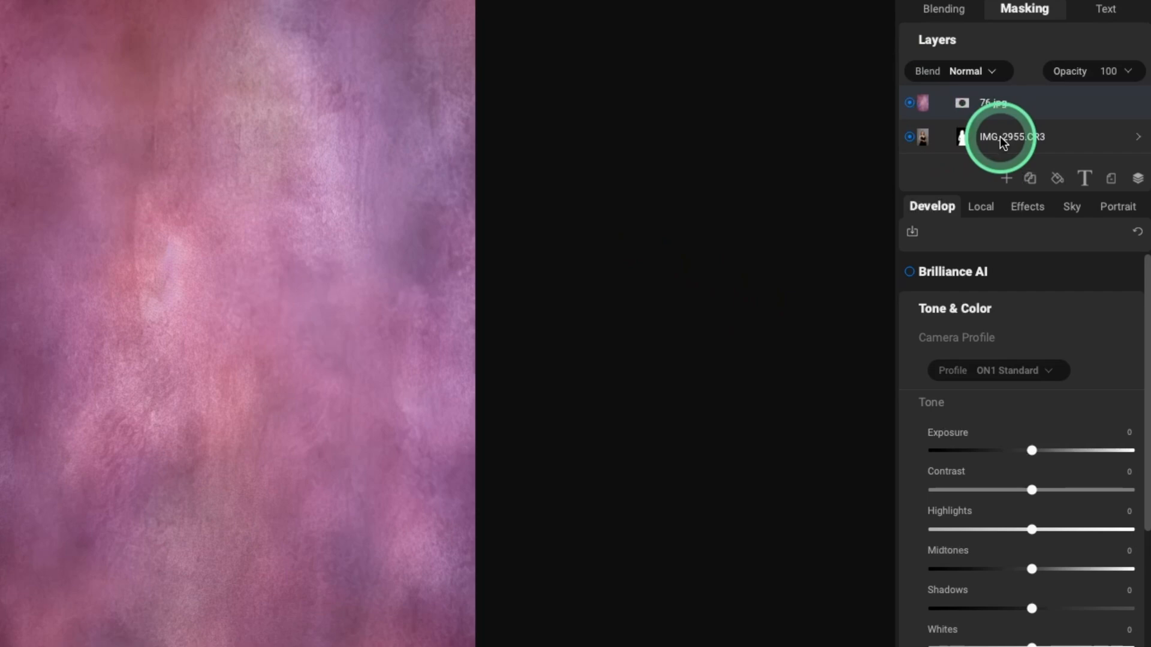
Step: Move the IMG_2955.CR3 portrait layer above 76.jpg in the Layers panel
left_click_drag(999, 135, 996, 97)
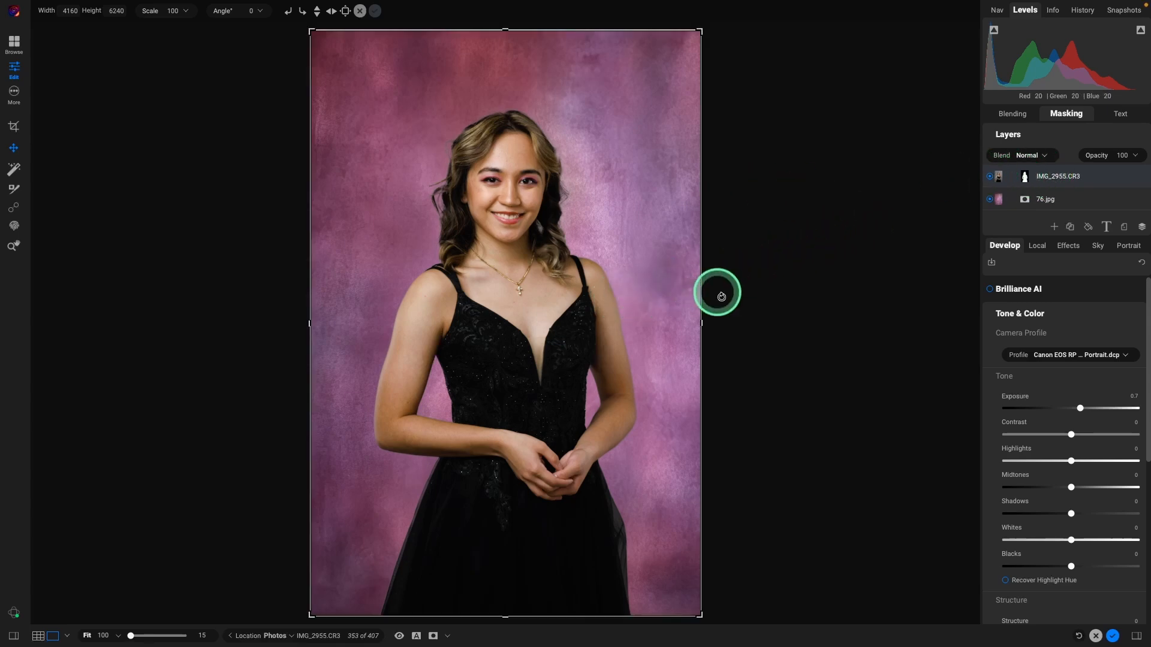
Step: Zoom in and pan over the arms, hands, neckline, face and hair to inspect the cutout edges
key("super+=")
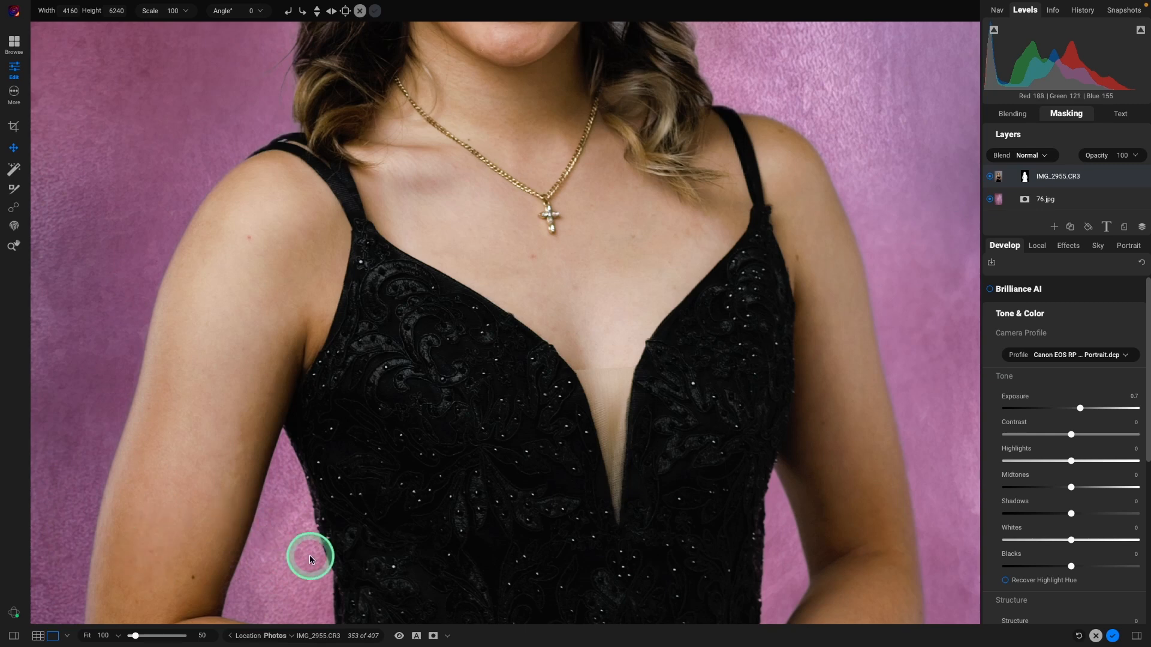
left_click_drag(277, 552, 268, 229)
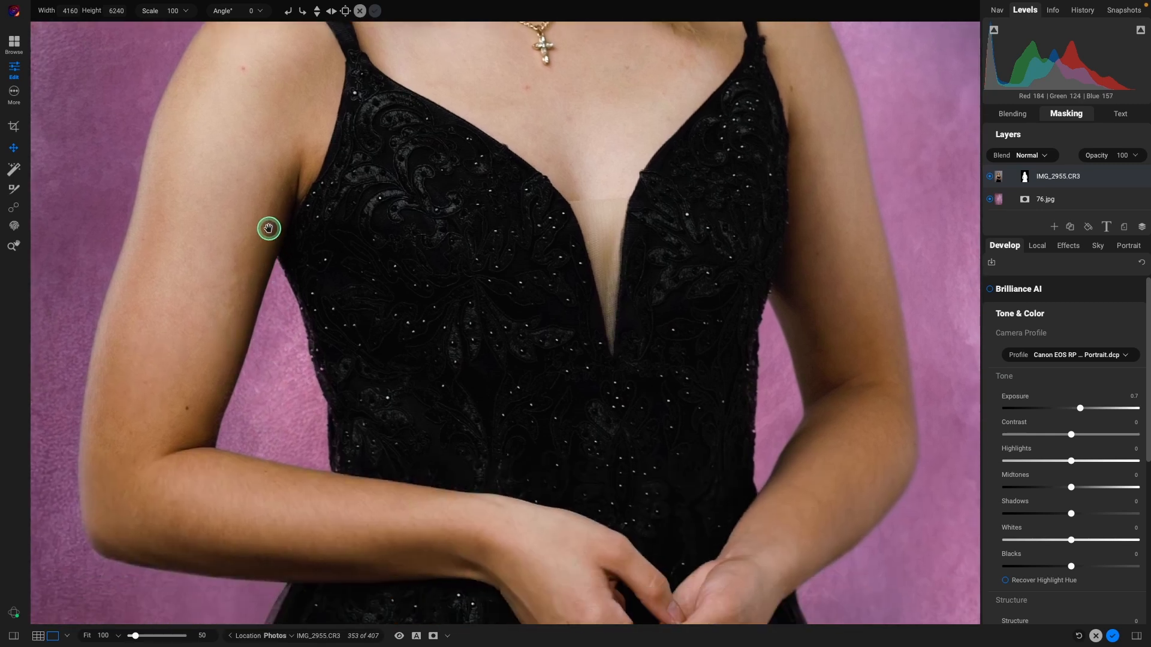
left_click_drag(295, 504, 321, 108)
left_click_drag(547, 347, 439, 139)
left_click_drag(462, 198, 556, 547)
left_click_drag(412, 181, 424, 480)
left_click_drag(359, 163, 262, 483)
left_click_drag(210, 257, 253, 616)
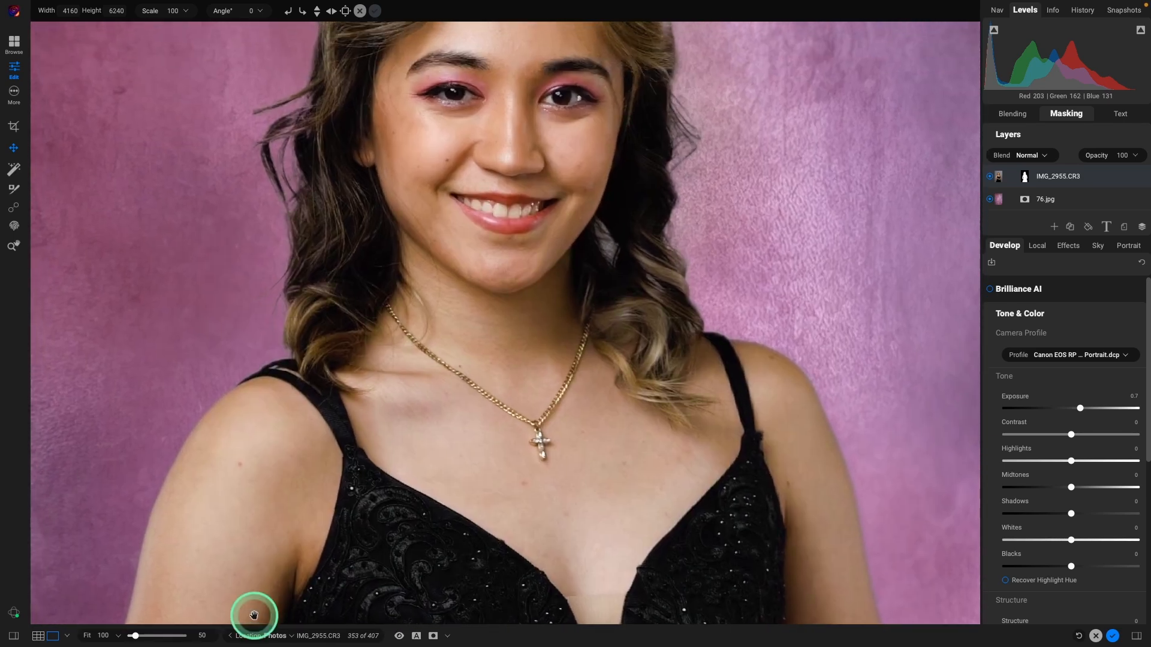
left_click_drag(321, 260, 342, 490)
left_click_drag(366, 280, 298, 351)
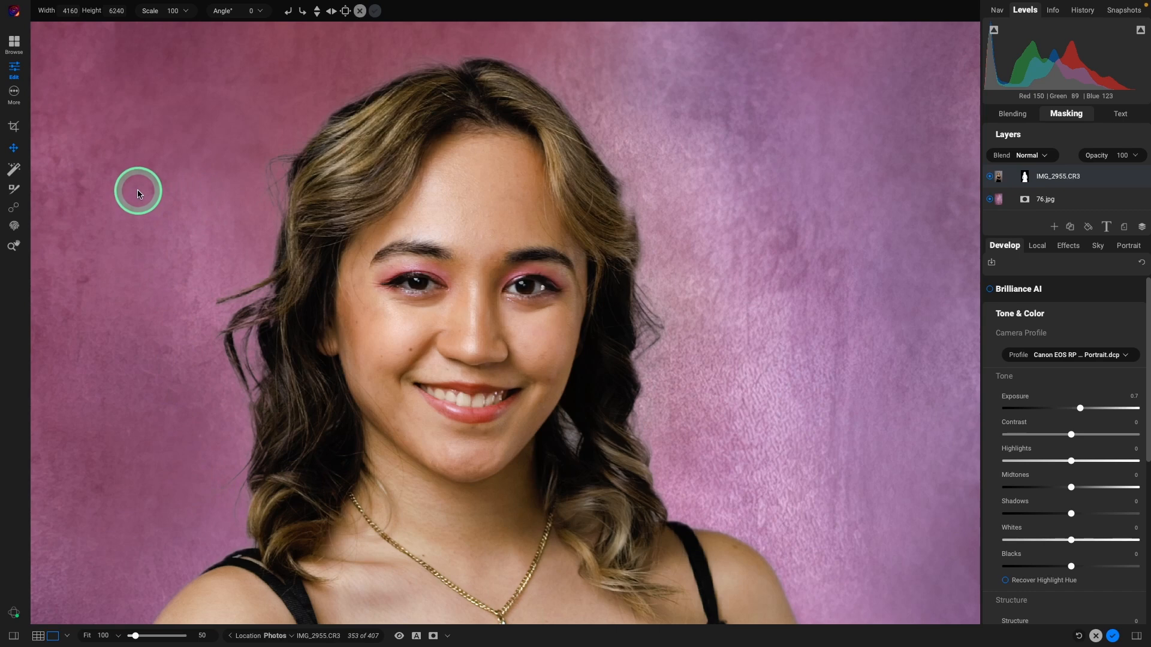
key("b")
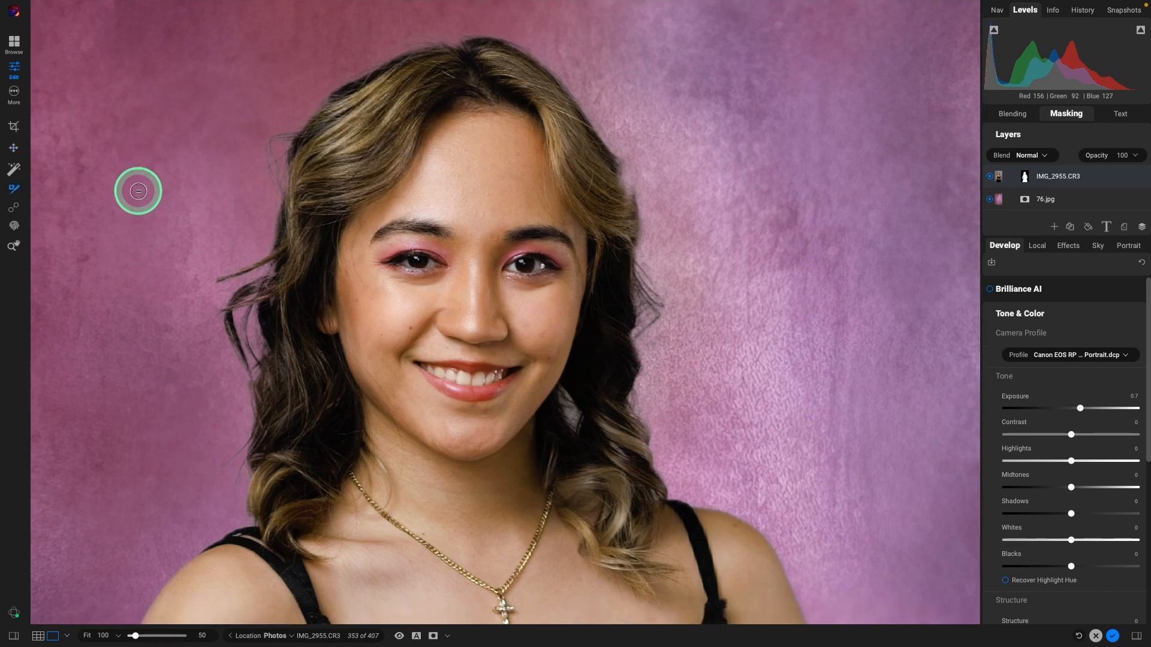
Step: Set the Refine Brush to Paint In and refine the hair edge along the top and left of the head
mouse_move(294, 15)
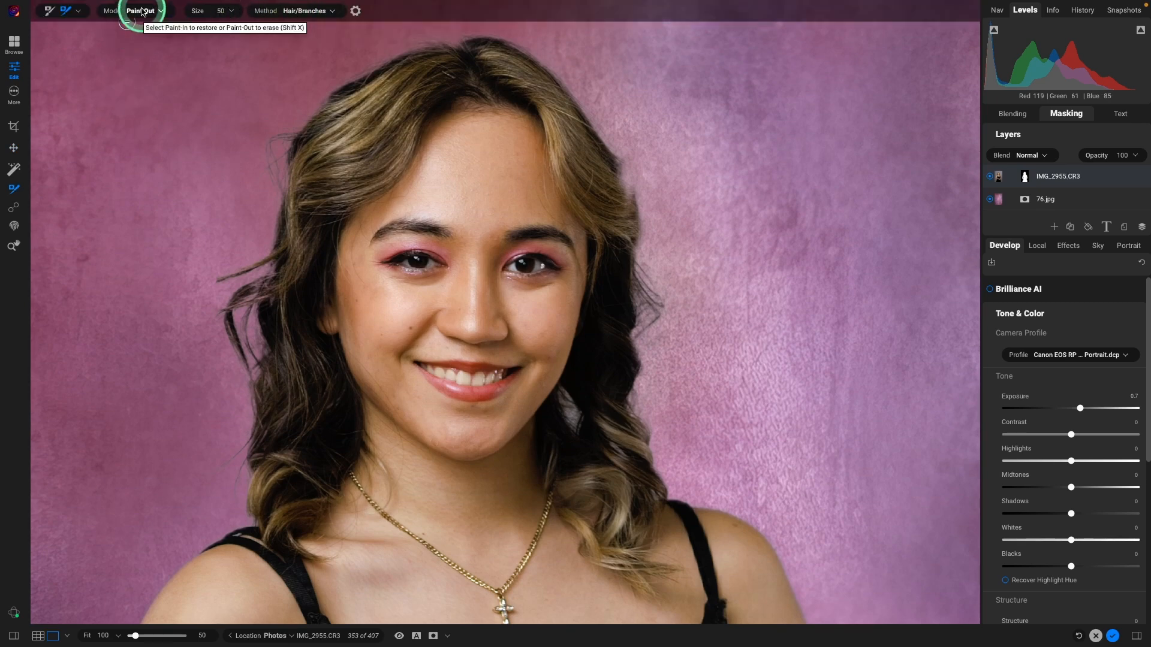
left_click(142, 11)
left_click(149, 22)
left_click_drag(271, 165, 271, 158)
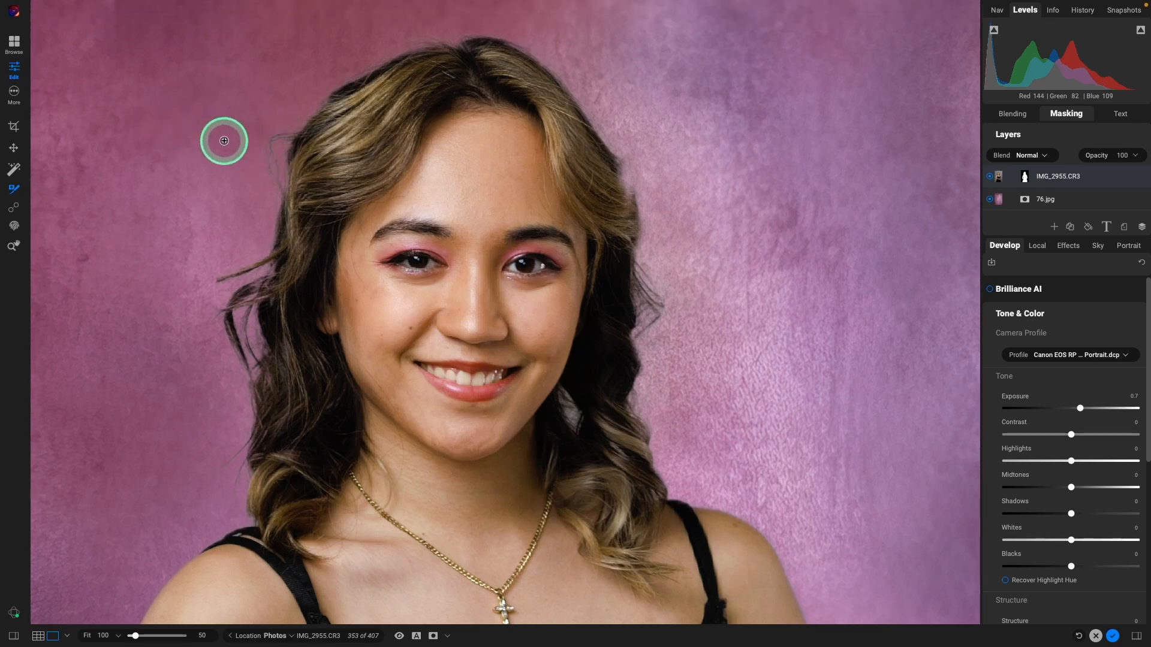
left_click_drag(421, 32, 422, 31)
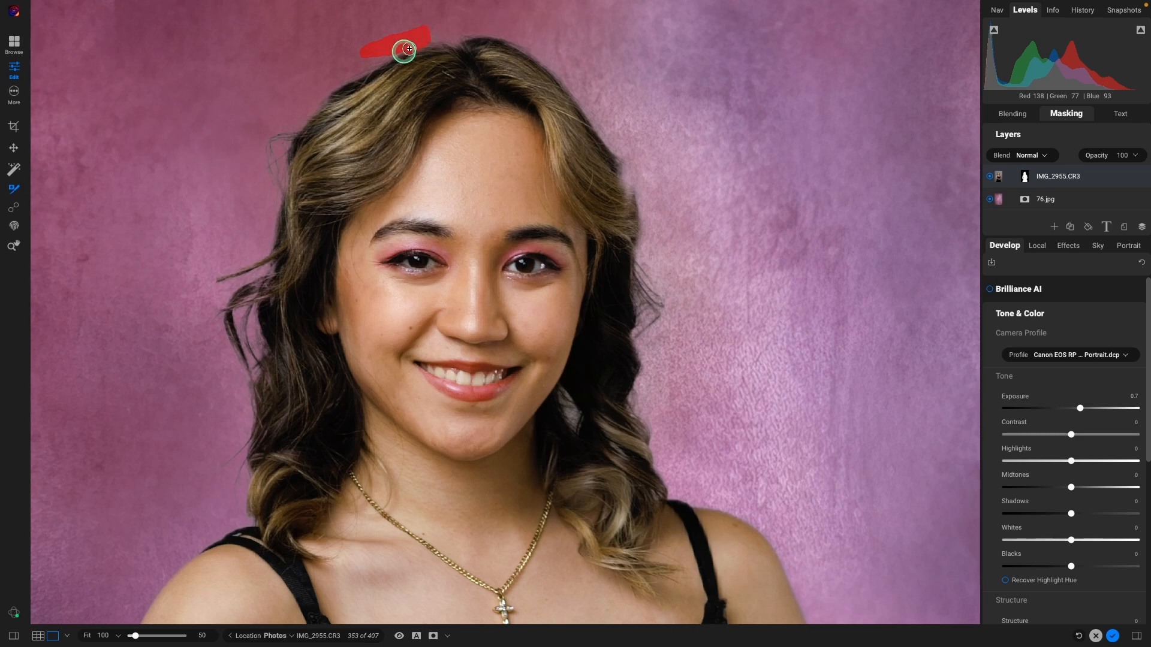
left_click_drag(315, 113, 271, 222)
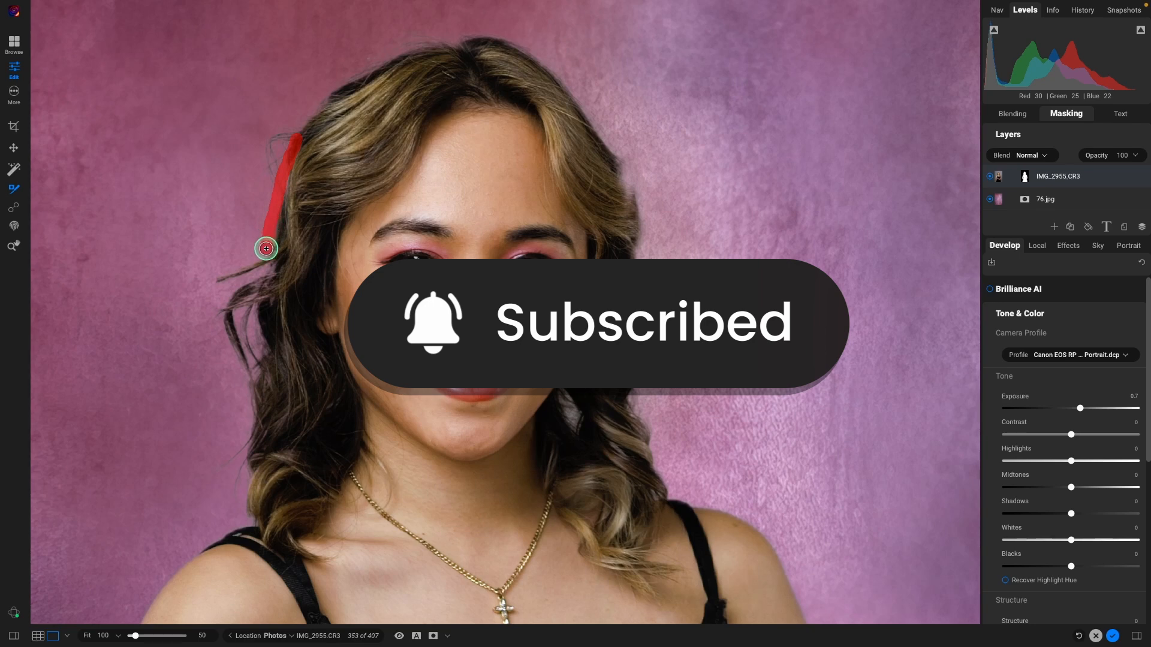
mouse_move(255, 269)
left_mouse_down()
mouse_move(206, 288)
mouse_move(214, 342)
left_mouse_up()
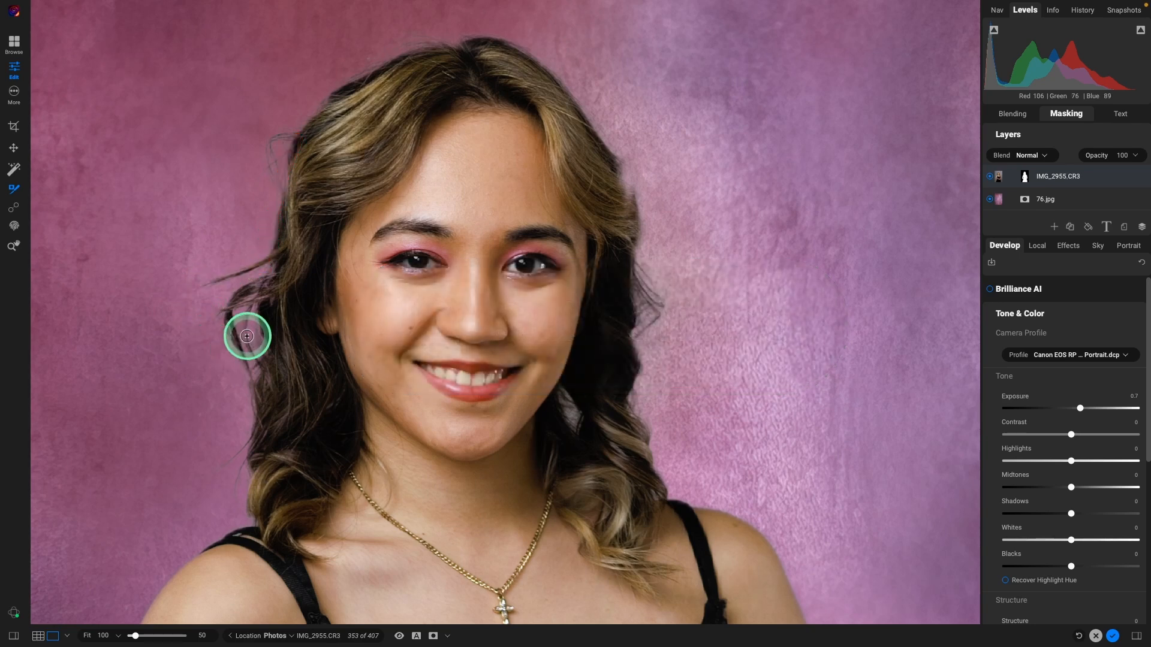
Step: Refine the lower left hair strands and the right hair edge down beside the jaw
left_click_drag(266, 274, 256, 280)
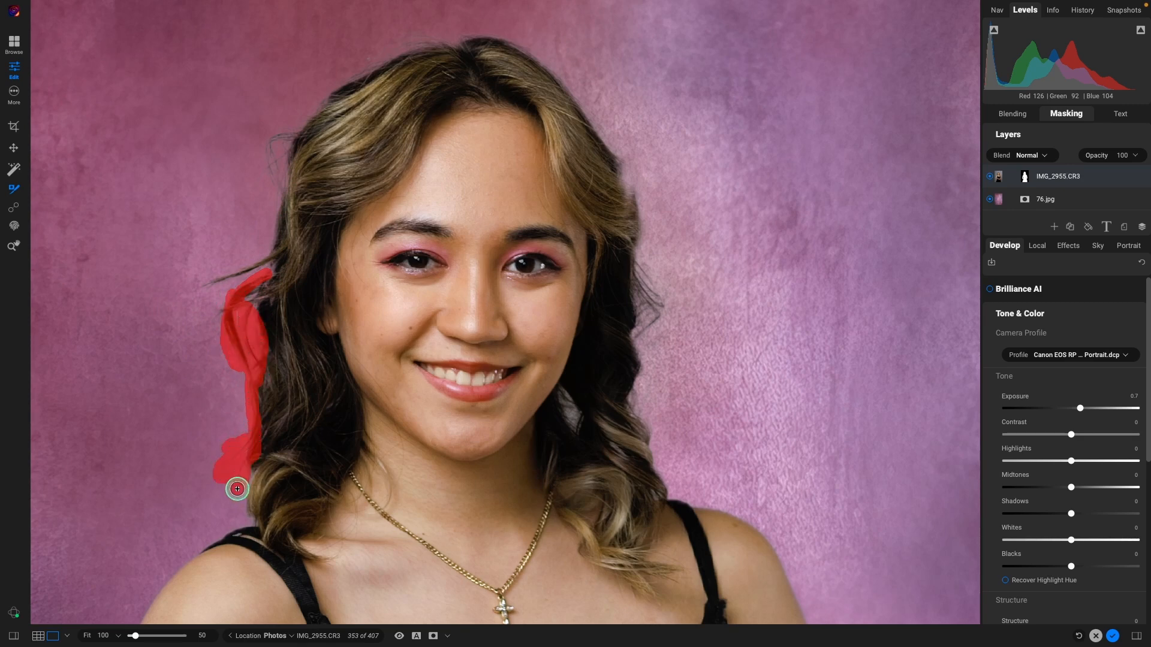
left_click_drag(249, 515, 249, 516)
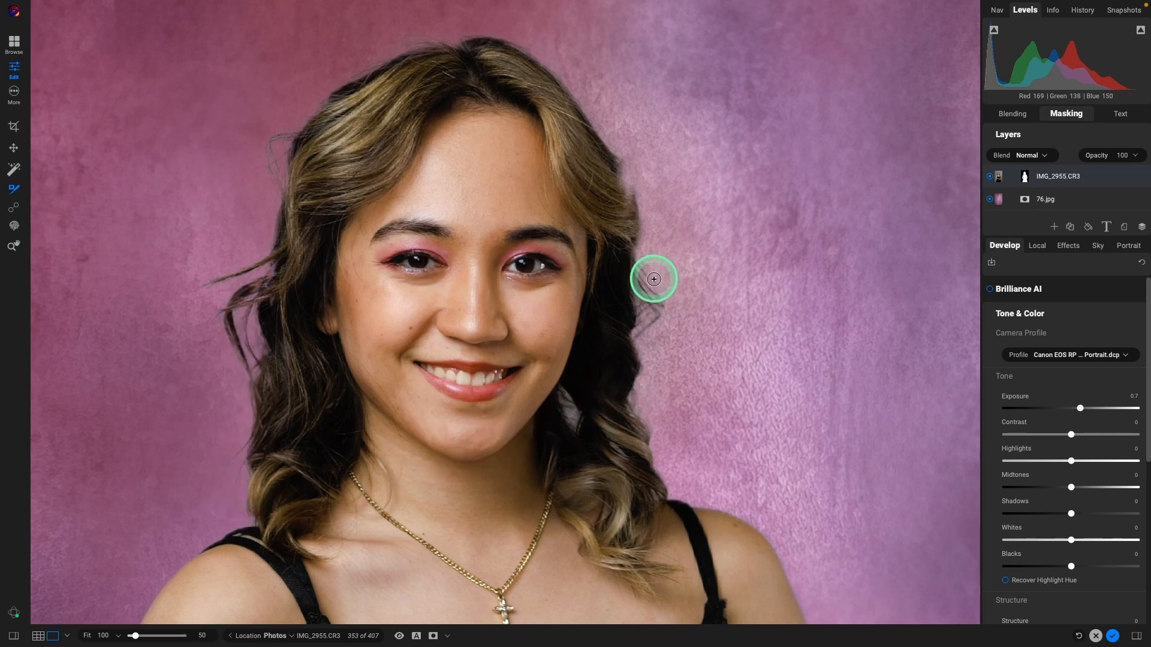
left_click_drag(637, 249, 651, 307)
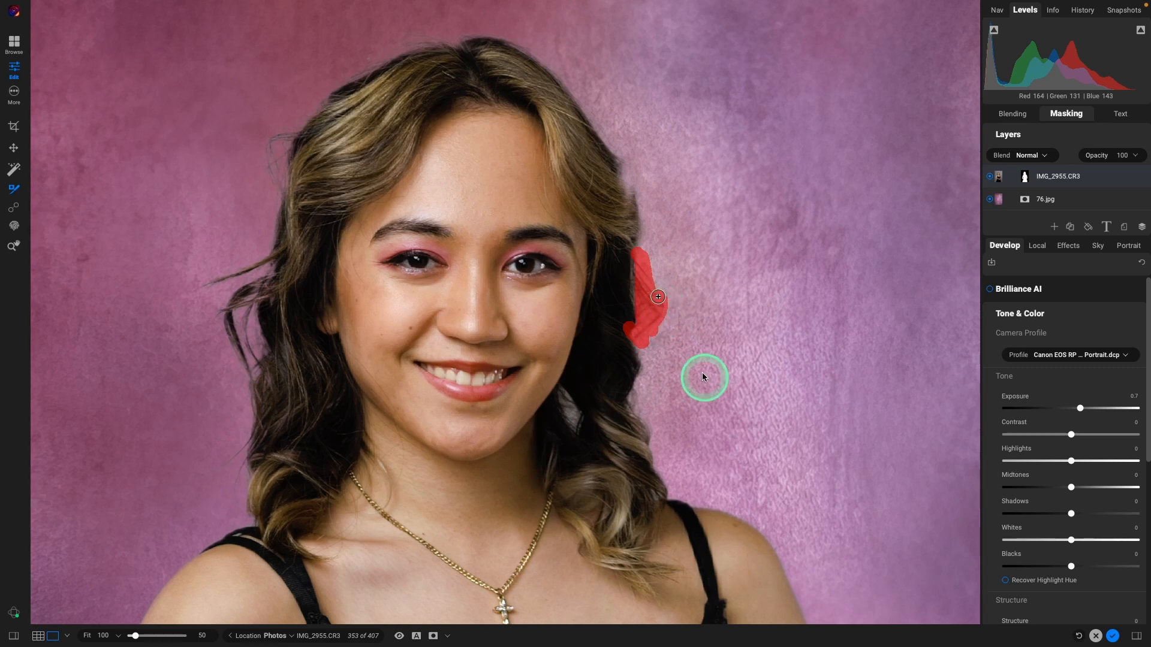
left_click_drag(636, 349, 642, 376)
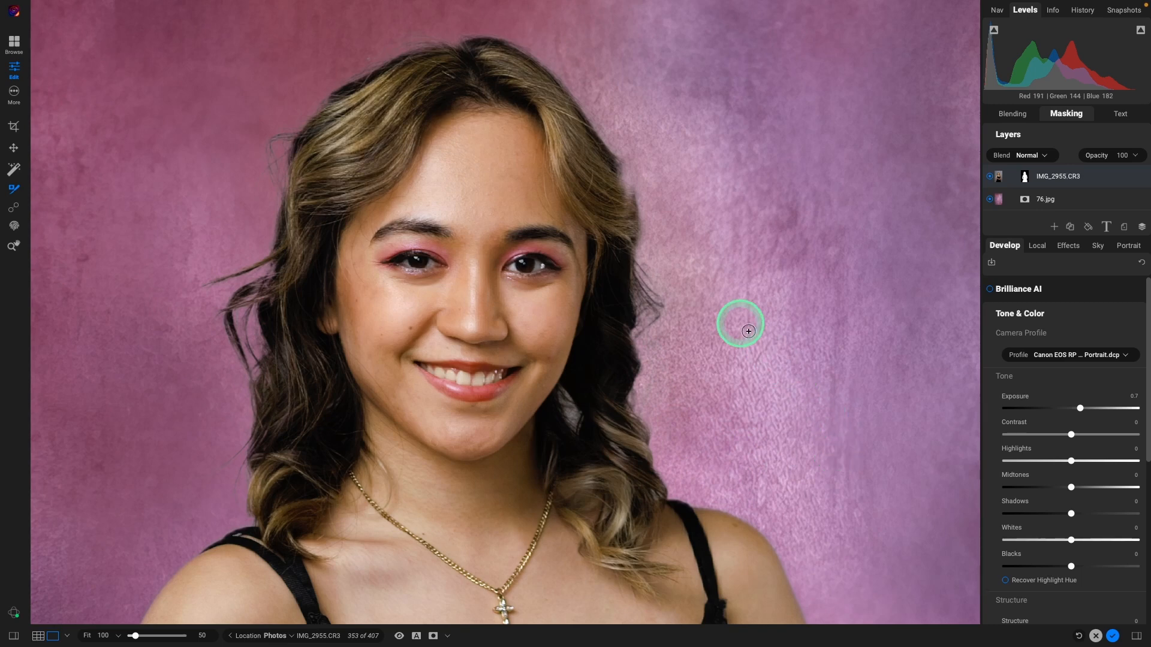
left_click_drag(619, 160, 620, 160)
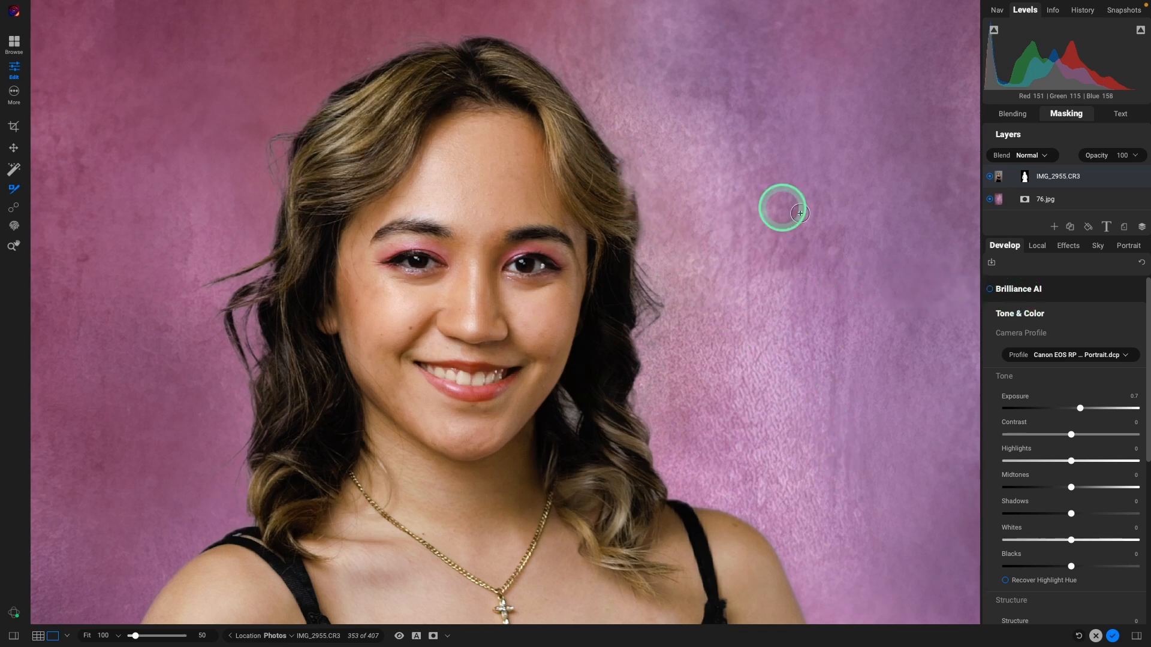
left_click_drag(618, 161, 639, 190)
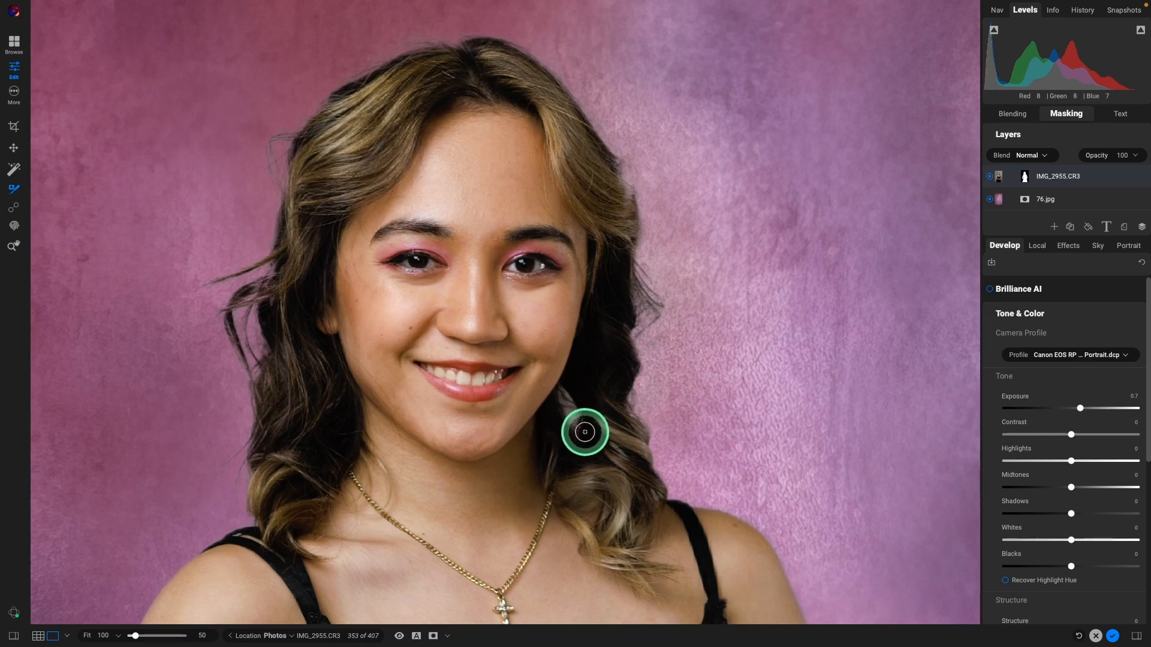
mouse_move(141, 7)
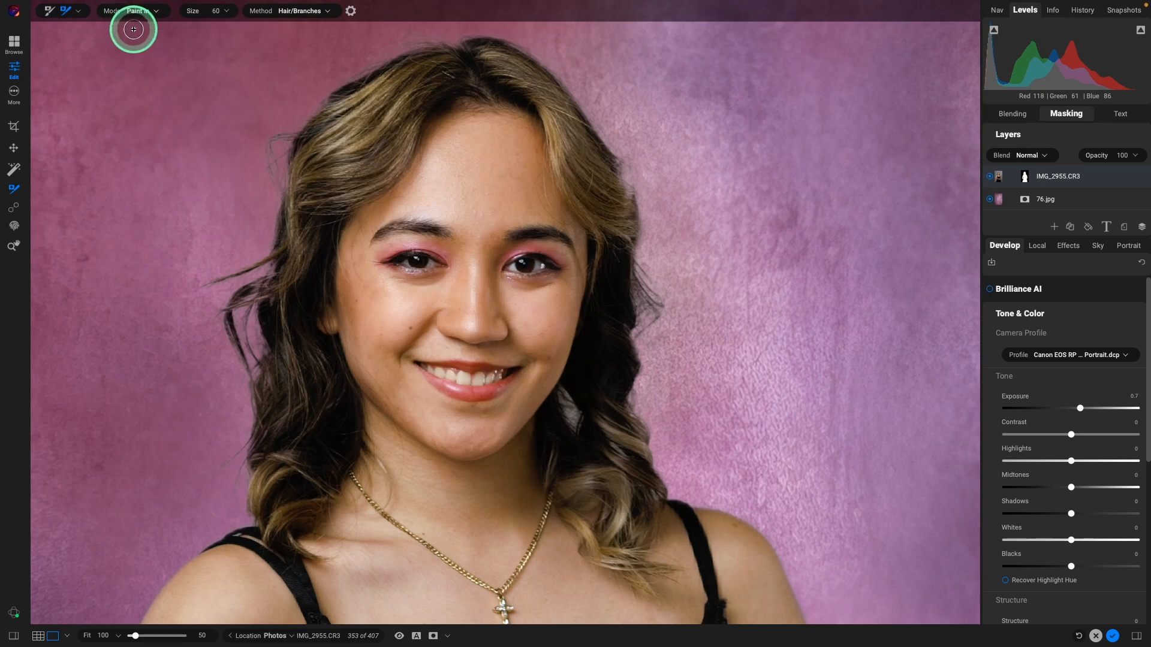
left_click(79, 11)
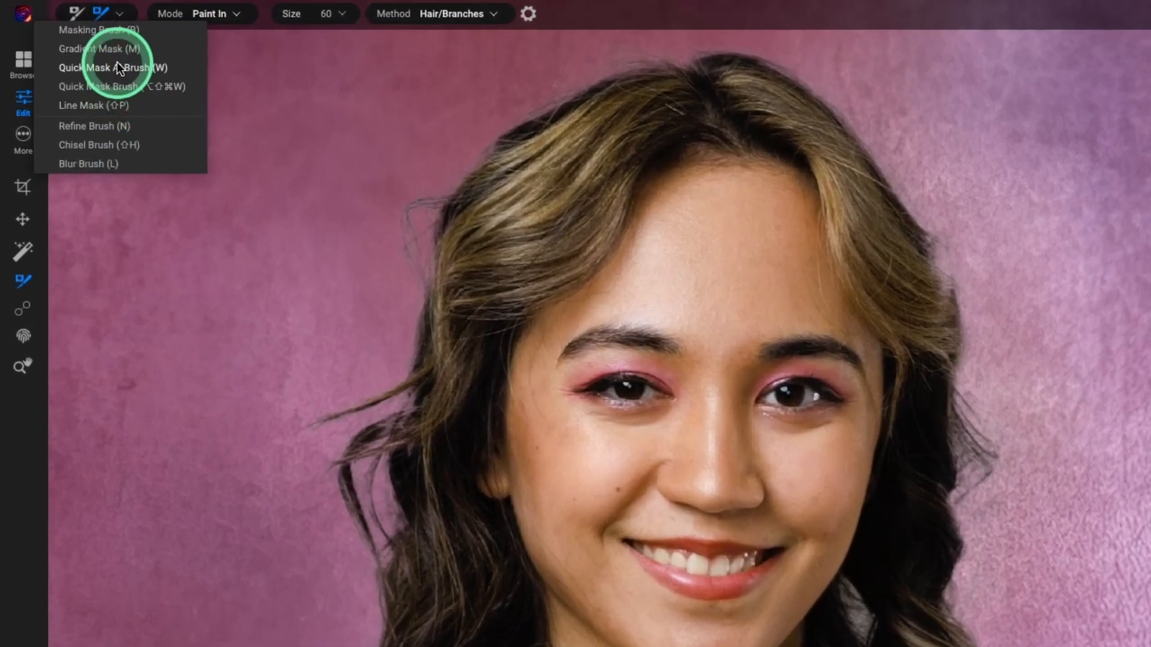
Step: Switch to a smaller Masking Brush and fade the dark halo in the hair beside the jaw
left_click(110, 31)
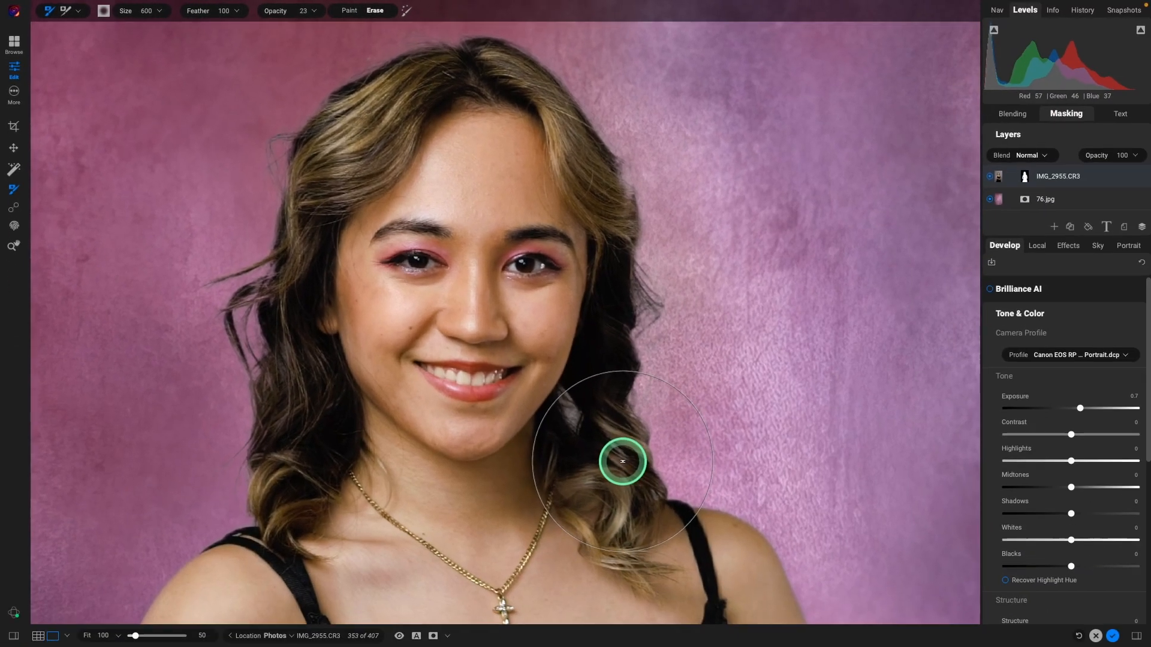
key("bracketleft")
key("bracketleft")
key("bracketleft")
key("bracketleft")
key("bracketleft")
key("bracketleft")
key("bracketleft")
key("bracketleft")
key("bracketleft")
key("bracketleft")
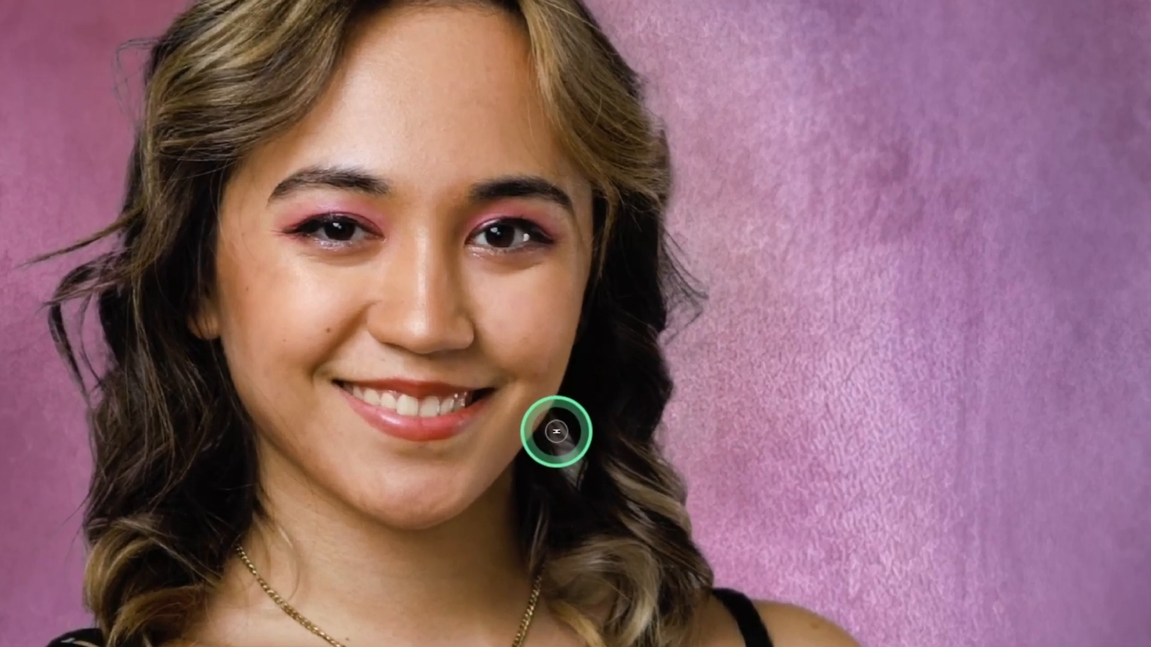
mouse_move(556, 430)
left_mouse_down()
mouse_move(572, 461)
mouse_move(555, 448)
mouse_move(592, 465)
left_mouse_up()
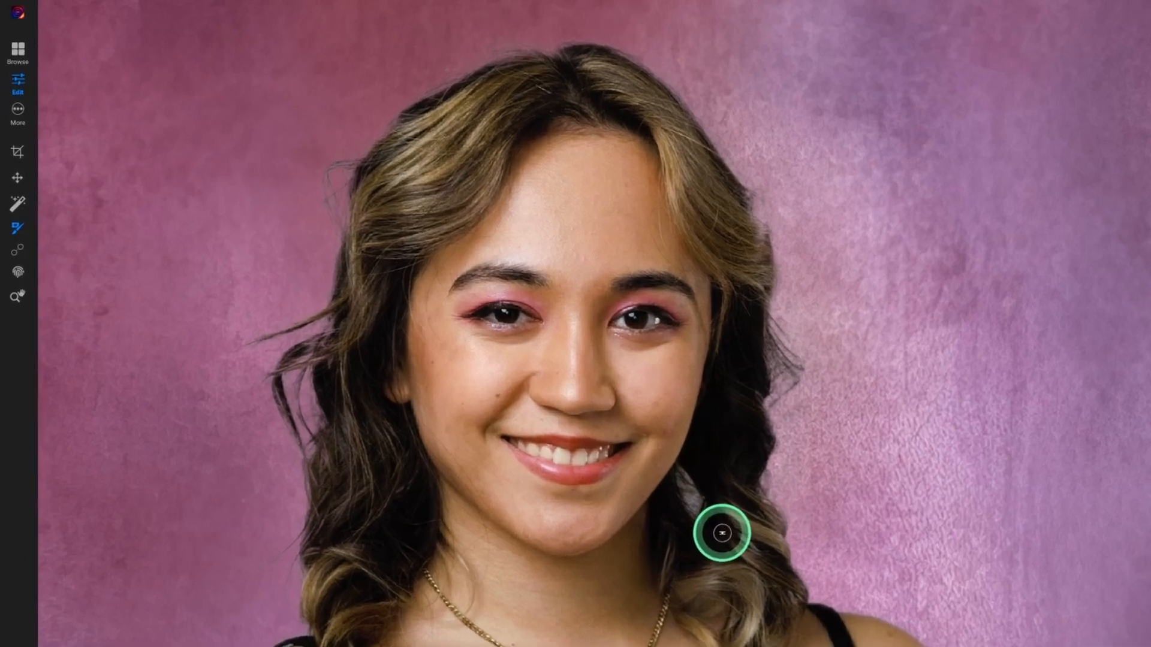
Step: With Clone Stamp, paint backdrop texture down the hair edge beside her jaw to hide the halo
key("s")
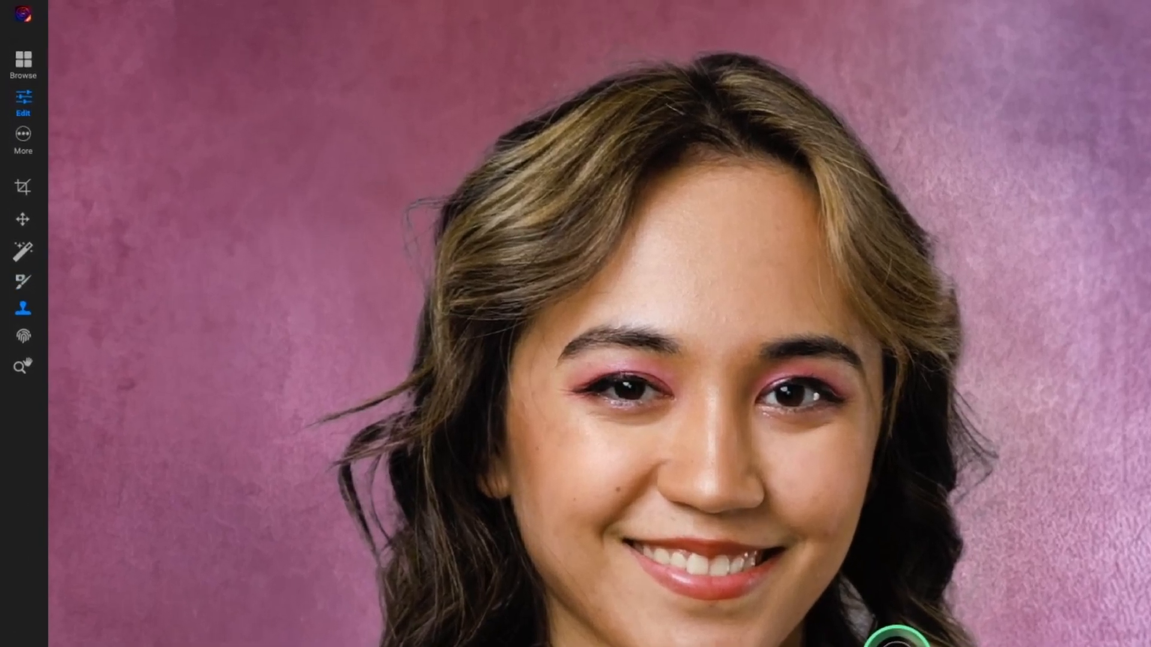
mouse_move(123, 23)
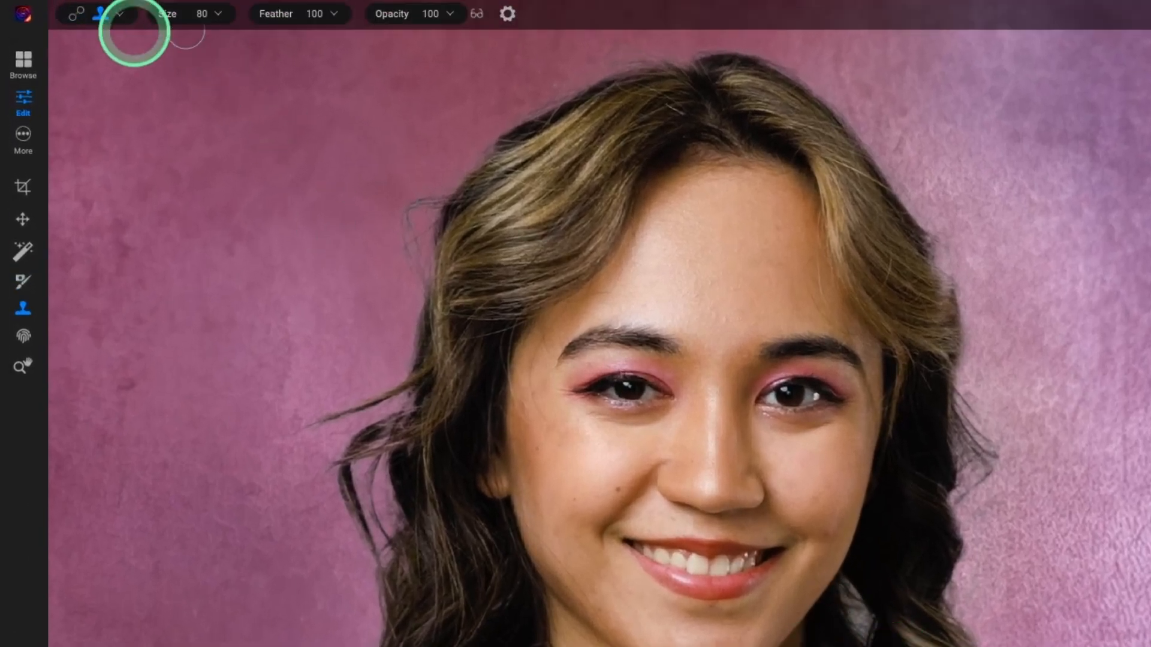
left_click(122, 16)
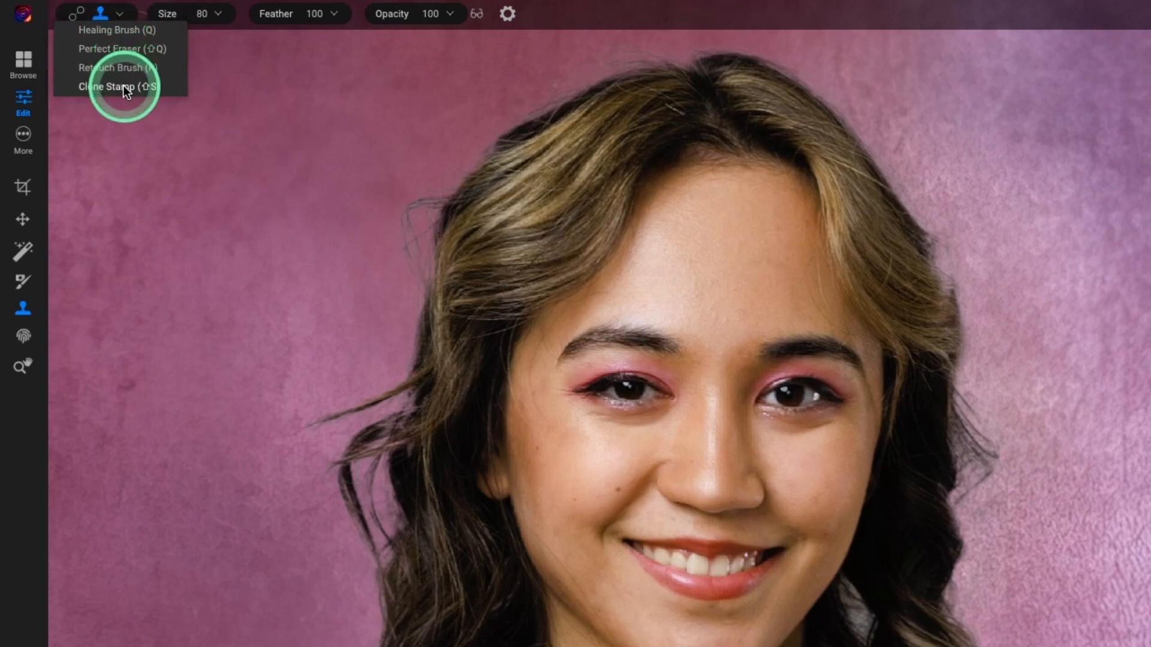
left_click(884, 617)
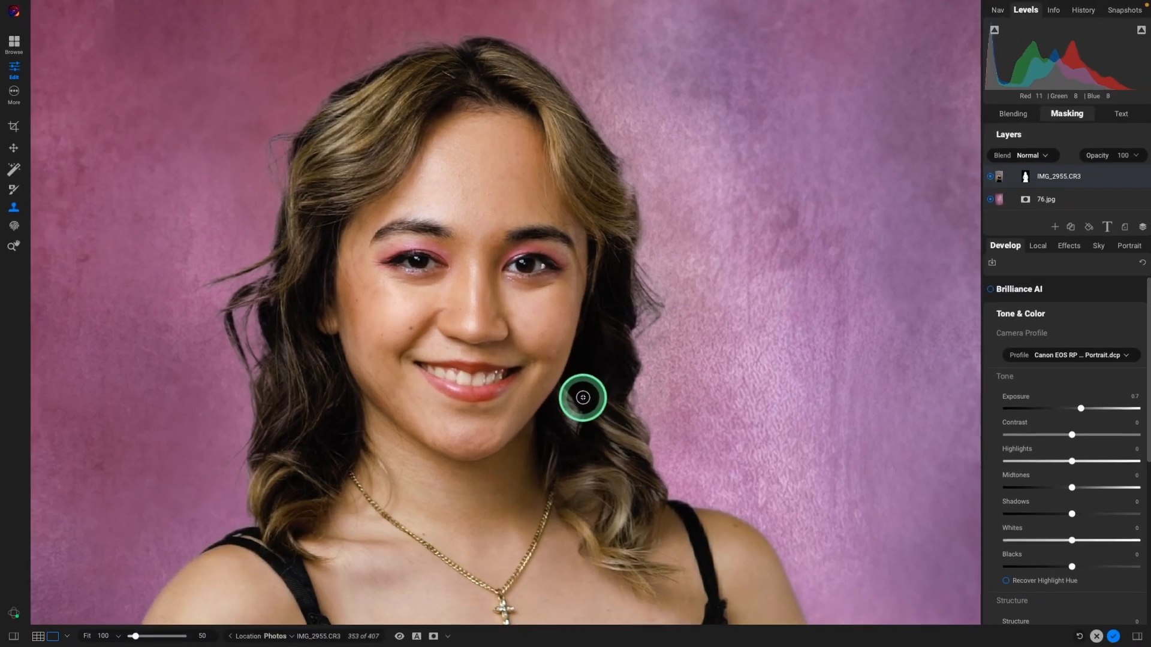
left_click(563, 395)
left_click_drag(563, 395, 568, 402)
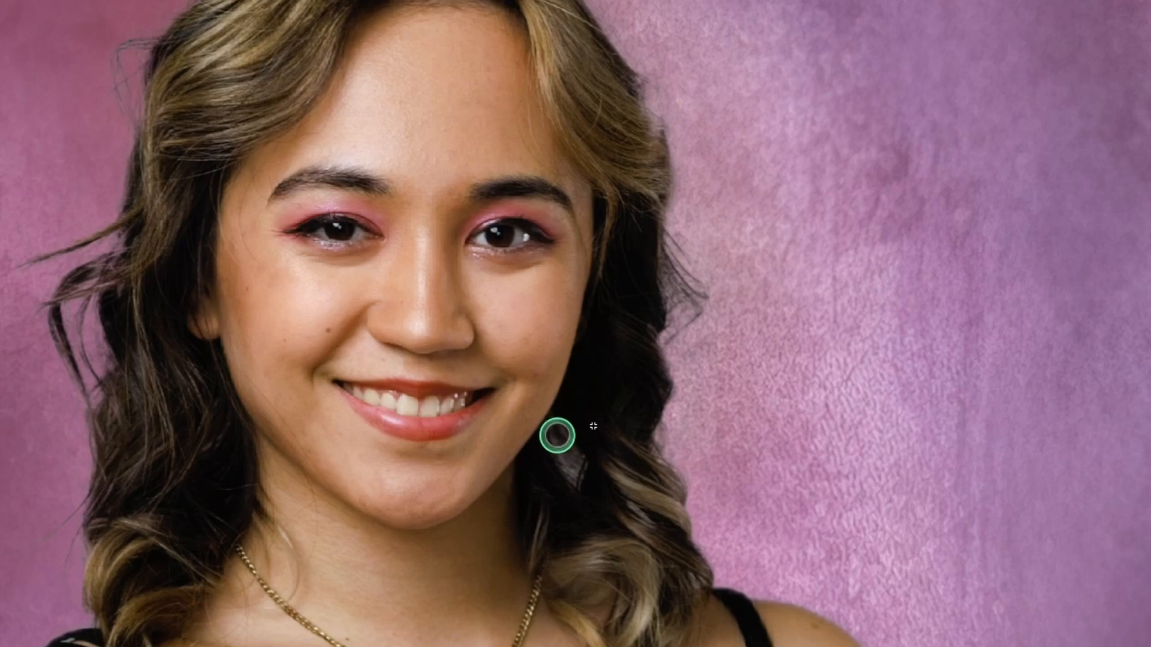
mouse_move(557, 435)
left_mouse_down()
mouse_move(567, 472)
mouse_move(567, 434)
mouse_move(570, 470)
mouse_move(583, 441)
left_mouse_up()
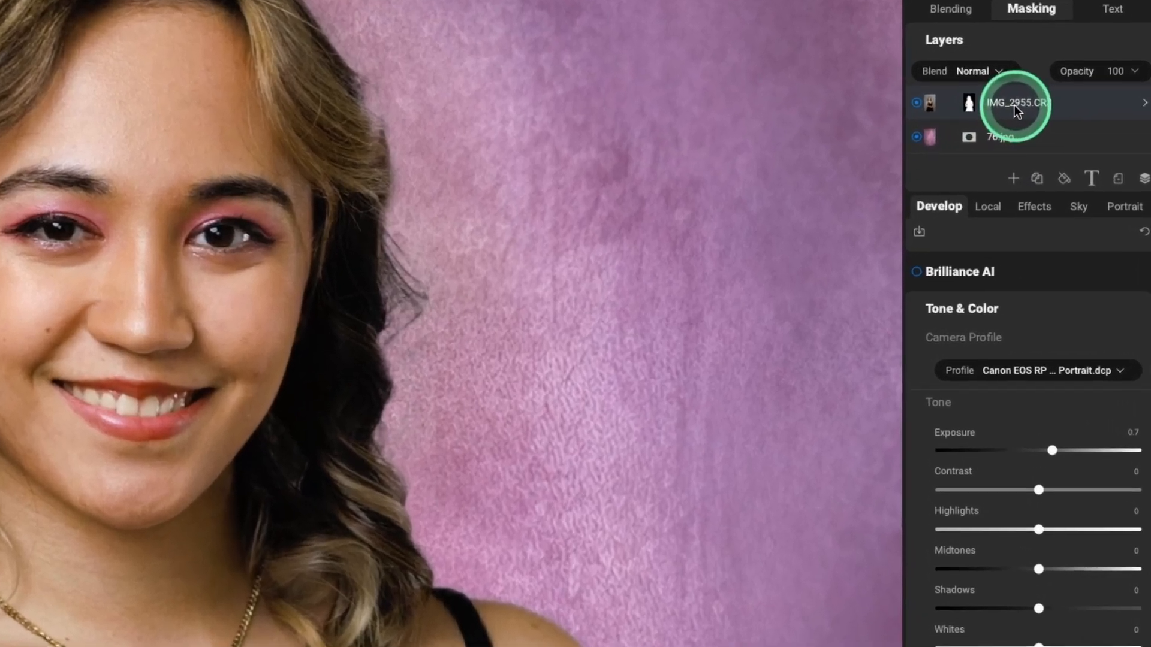
Step: Create a new stamped layer from the visible layers via the portrait layer's context menu
right_click(1014, 105)
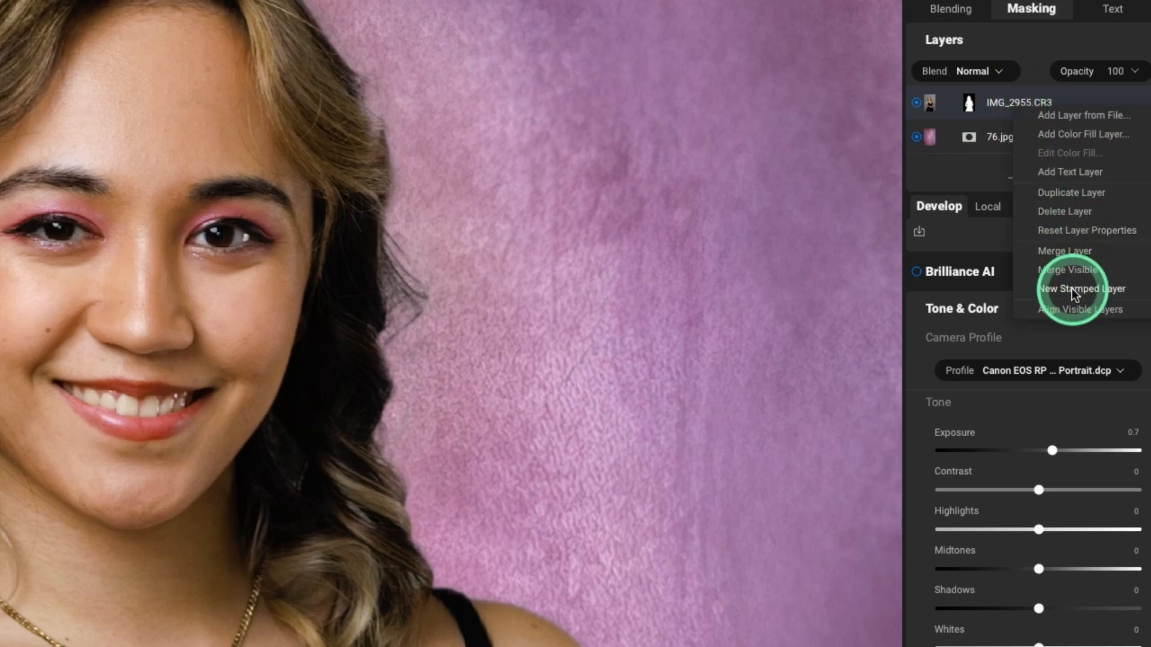
left_click(1055, 281)
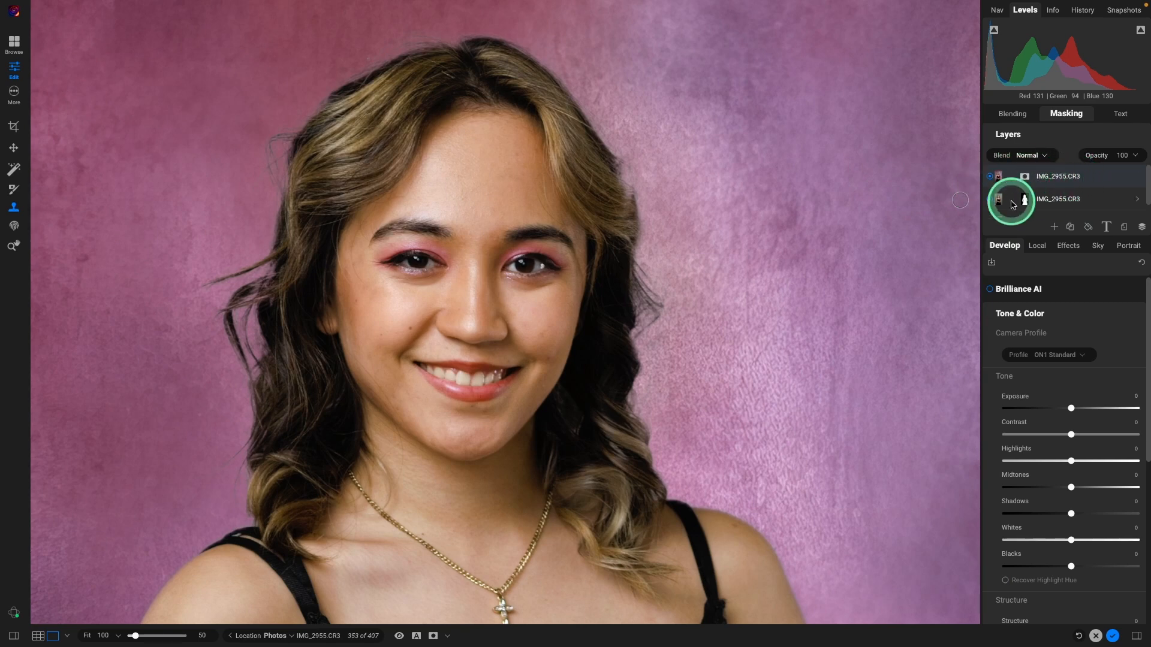
scroll(1105, 198, "down", 2)
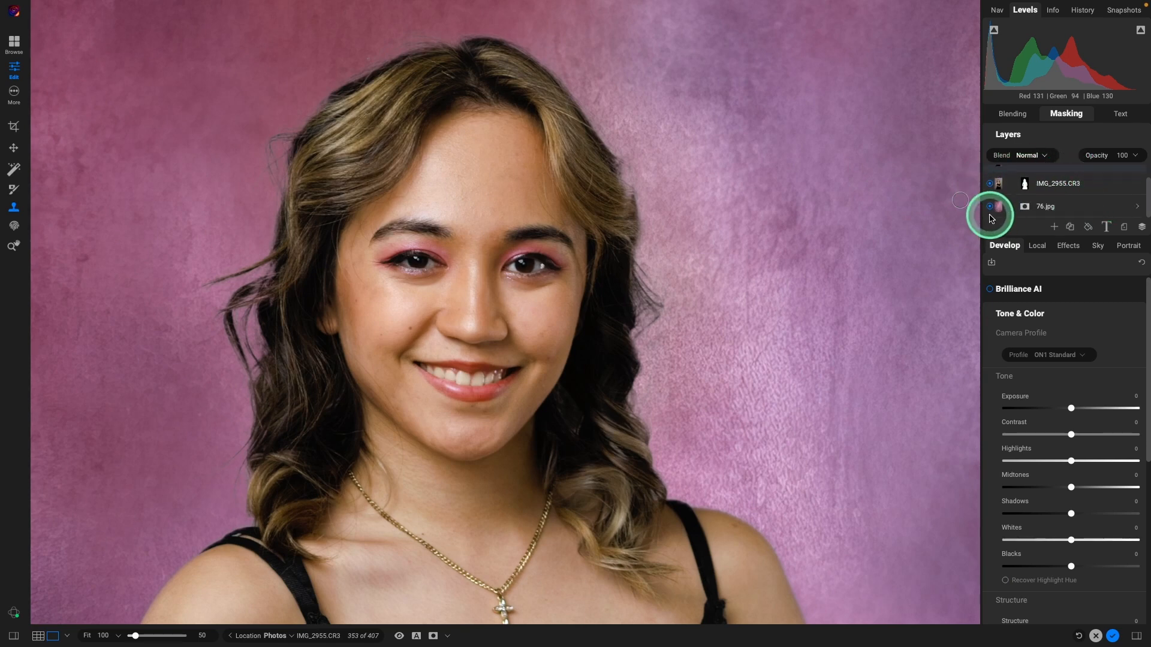
left_click(990, 207)
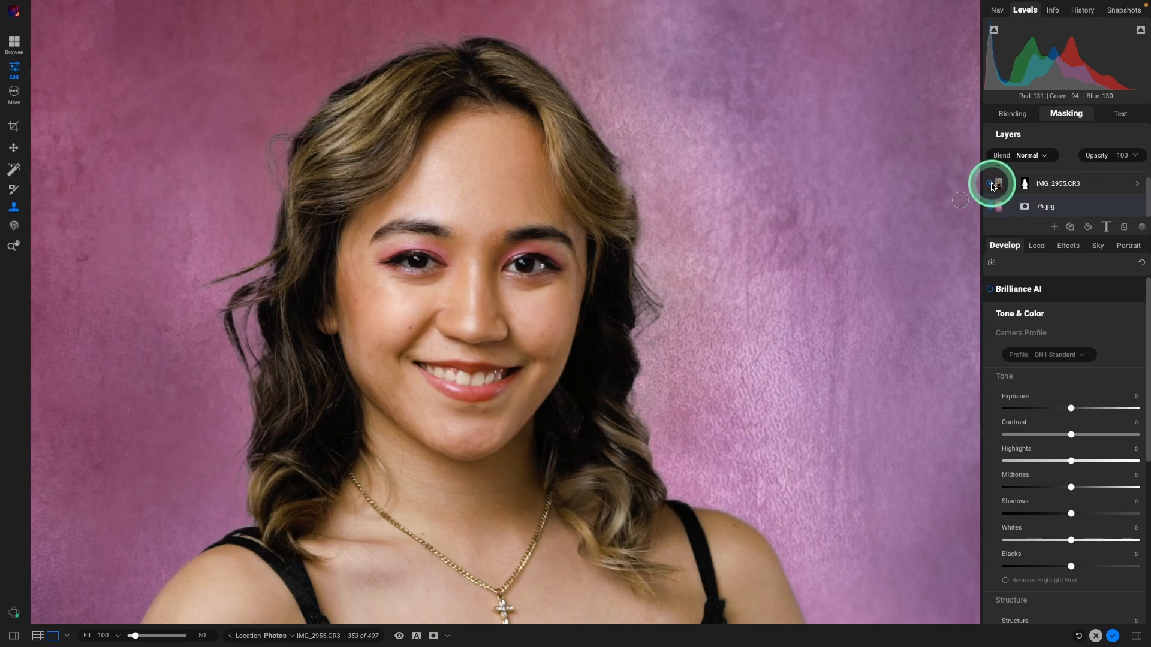
Step: Rename the new top stamped layer to 'stamp layer'
scroll(1012, 171, "up", 1)
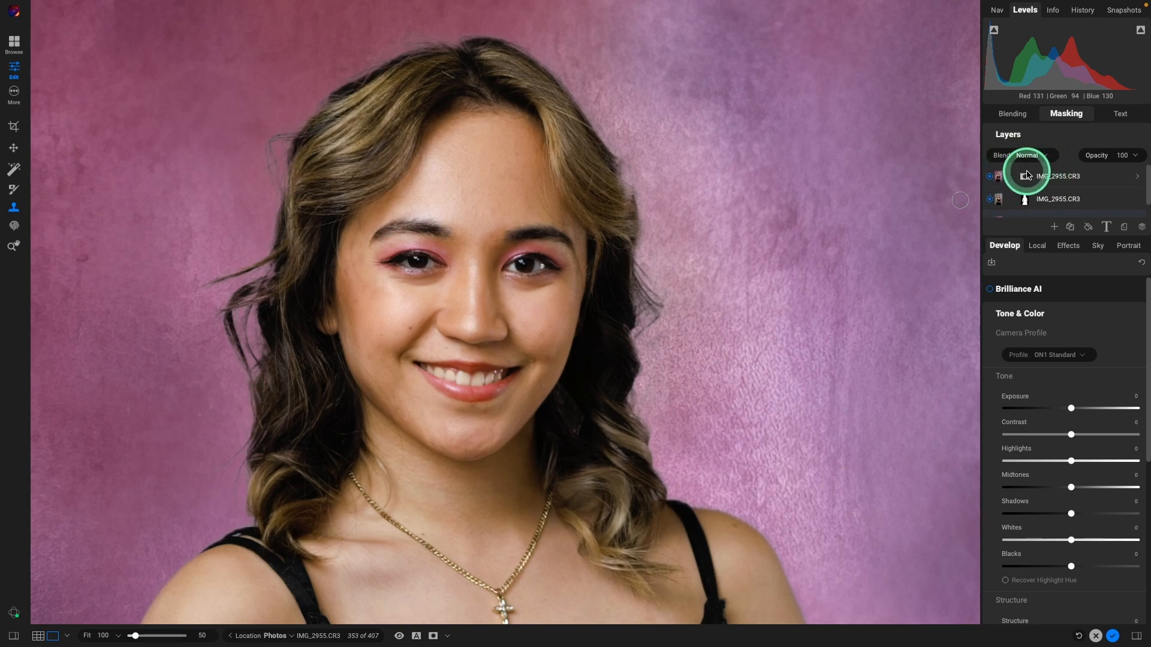
scroll(1046, 194, "down", 1)
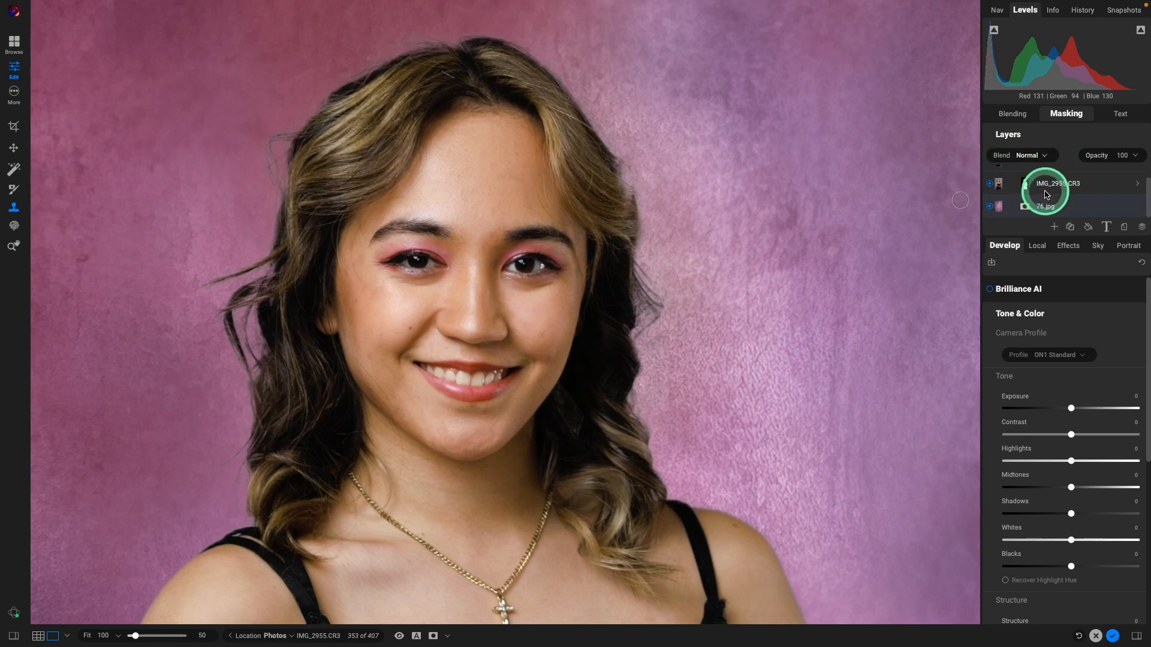
left_click(1045, 193)
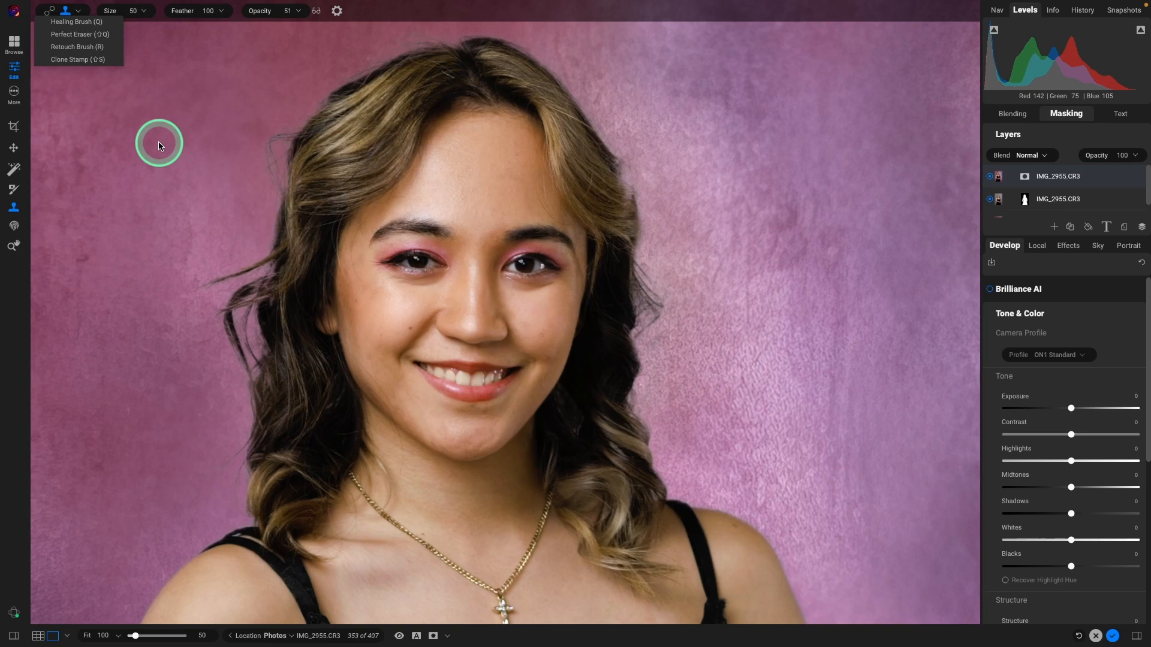
double_click(1058, 176)
left_click_drag(1086, 178, 1031, 172)
double_click(1058, 174)
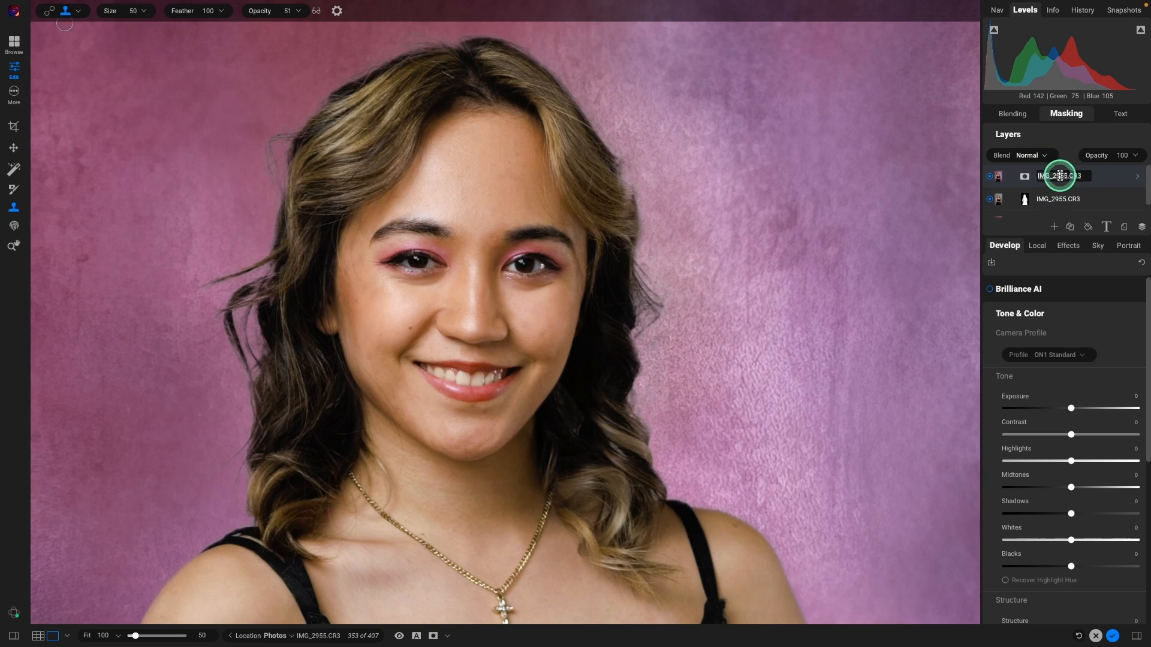
type("stamp la")
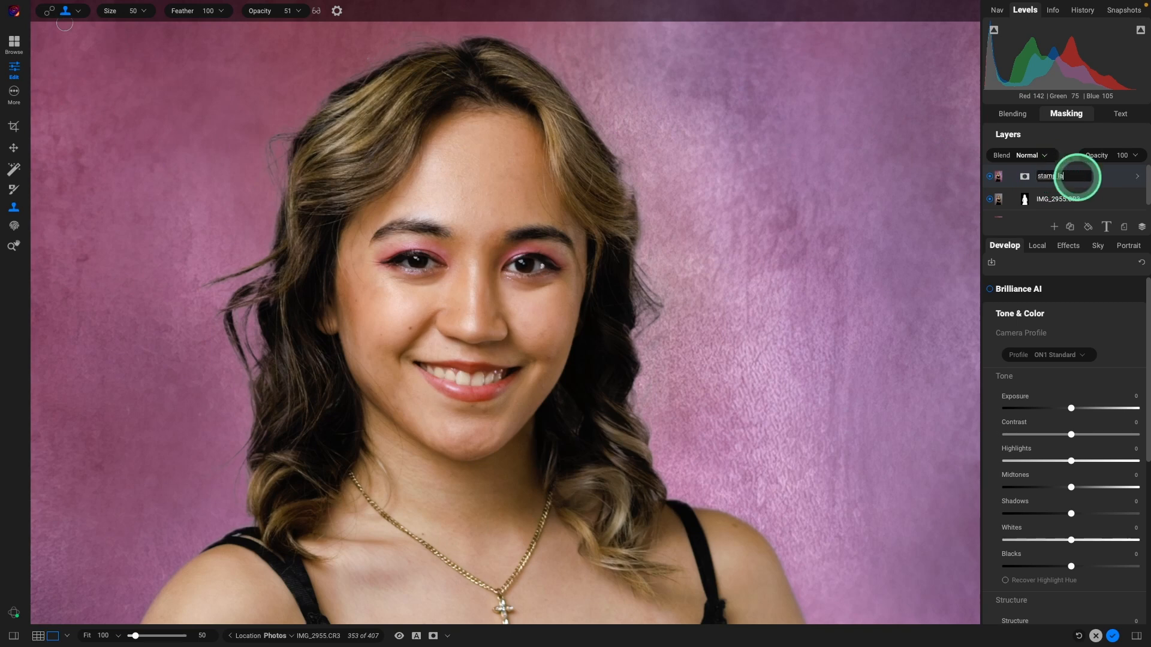
type("yer")
Step: Confirm the 'stamp layer' name and clone backdrop over the stray hairs and halo left of the head
key("Return")
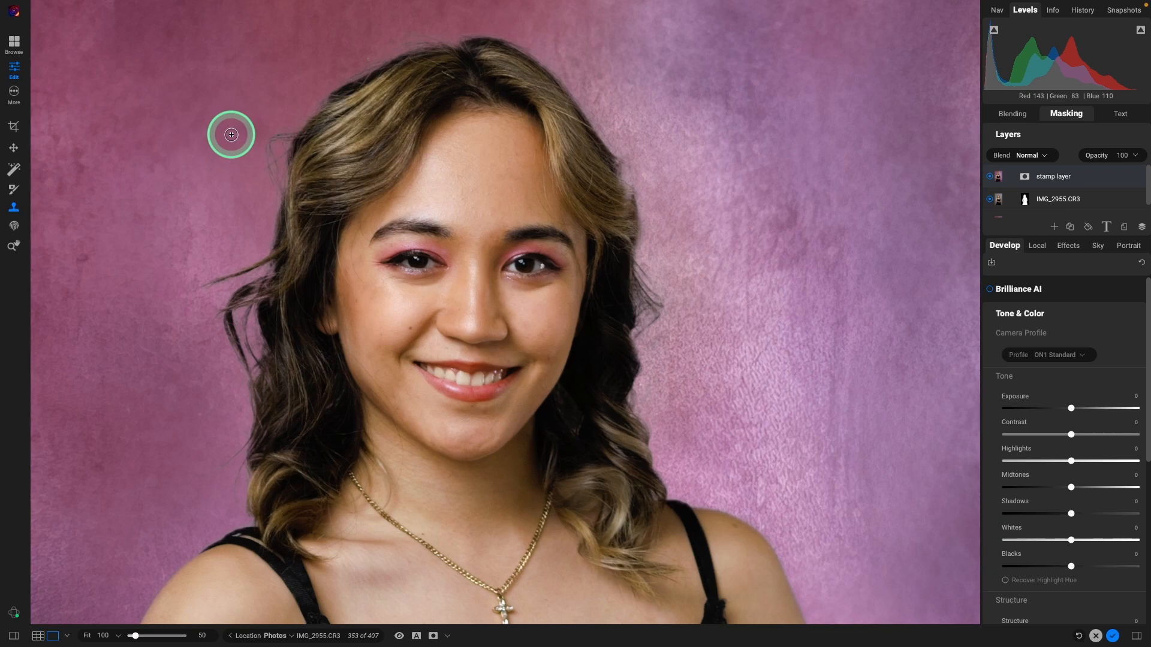
mouse_move(261, 141)
left_mouse_down()
mouse_move(266, 180)
mouse_move(265, 151)
mouse_move(283, 130)
mouse_move(270, 138)
mouse_move(281, 131)
mouse_move(271, 178)
mouse_move(242, 170)
mouse_move(241, 184)
mouse_move(255, 116)
mouse_move(286, 123)
mouse_move(195, 118)
mouse_move(283, 137)
left_mouse_up()
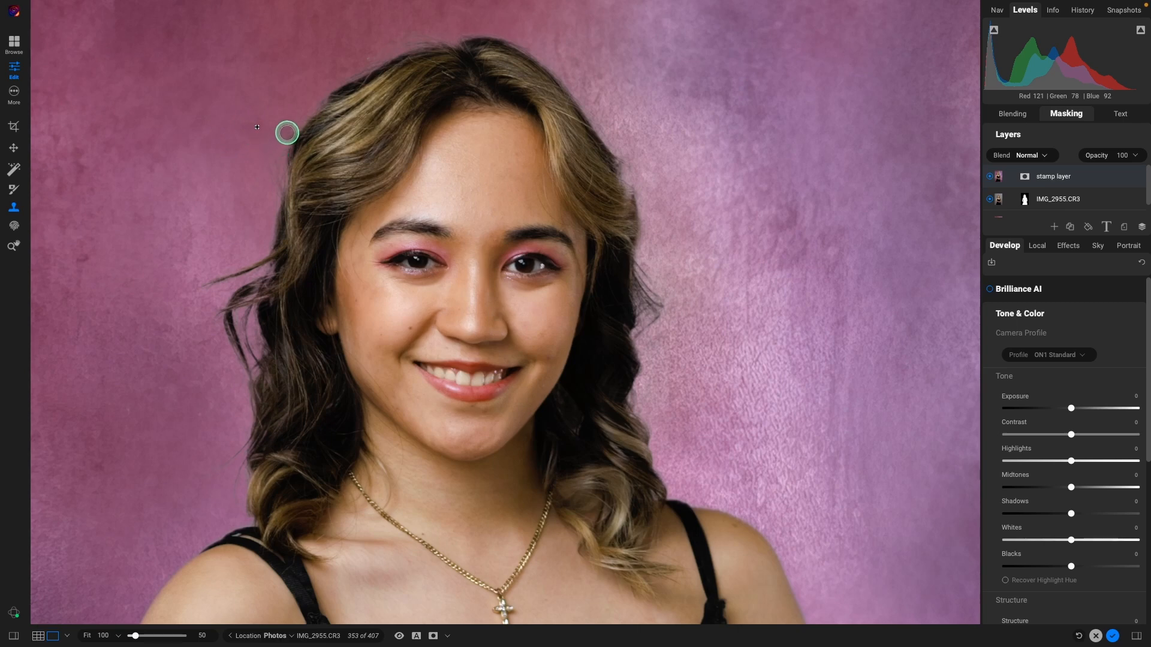
mouse_move(266, 200)
left_mouse_down()
mouse_move(284, 128)
mouse_move(268, 178)
mouse_move(264, 154)
mouse_move(291, 97)
mouse_move(281, 133)
mouse_move(259, 151)
mouse_move(286, 136)
mouse_move(267, 149)
left_mouse_up()
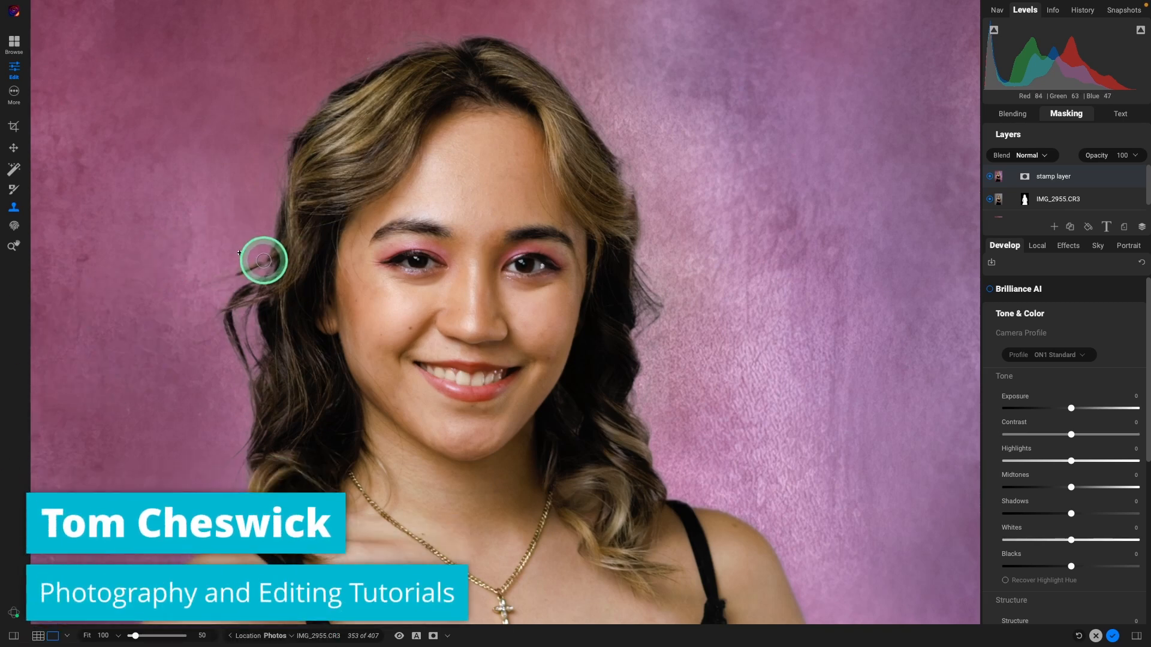
left_click_drag(250, 269, 217, 280)
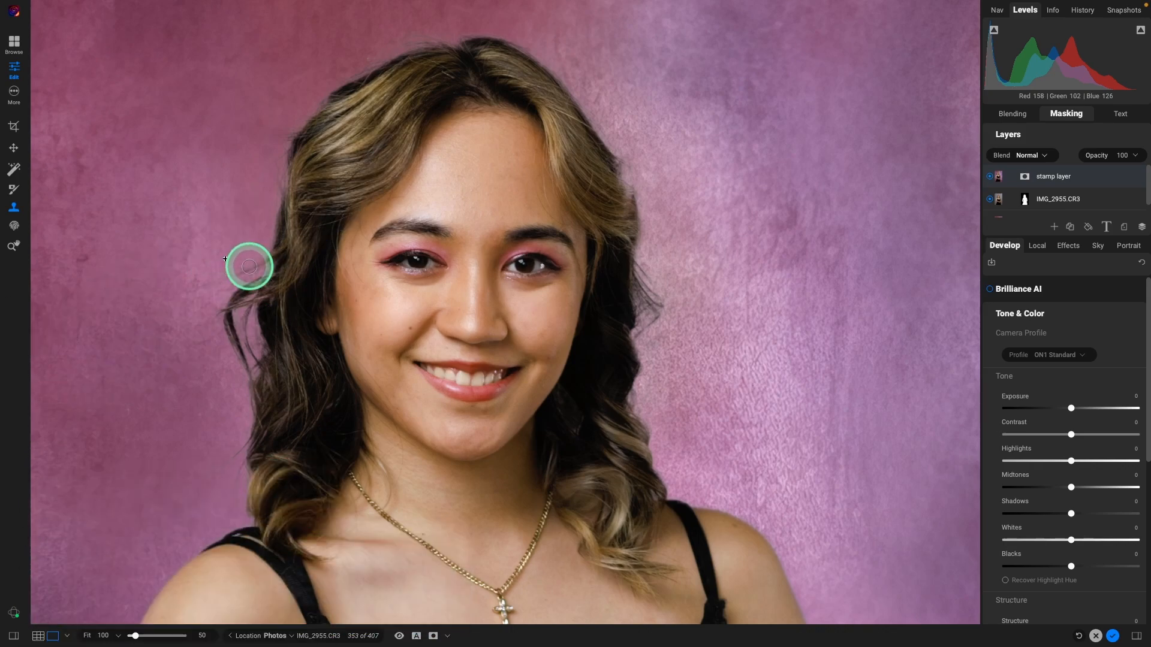
left_click_drag(257, 267, 220, 283)
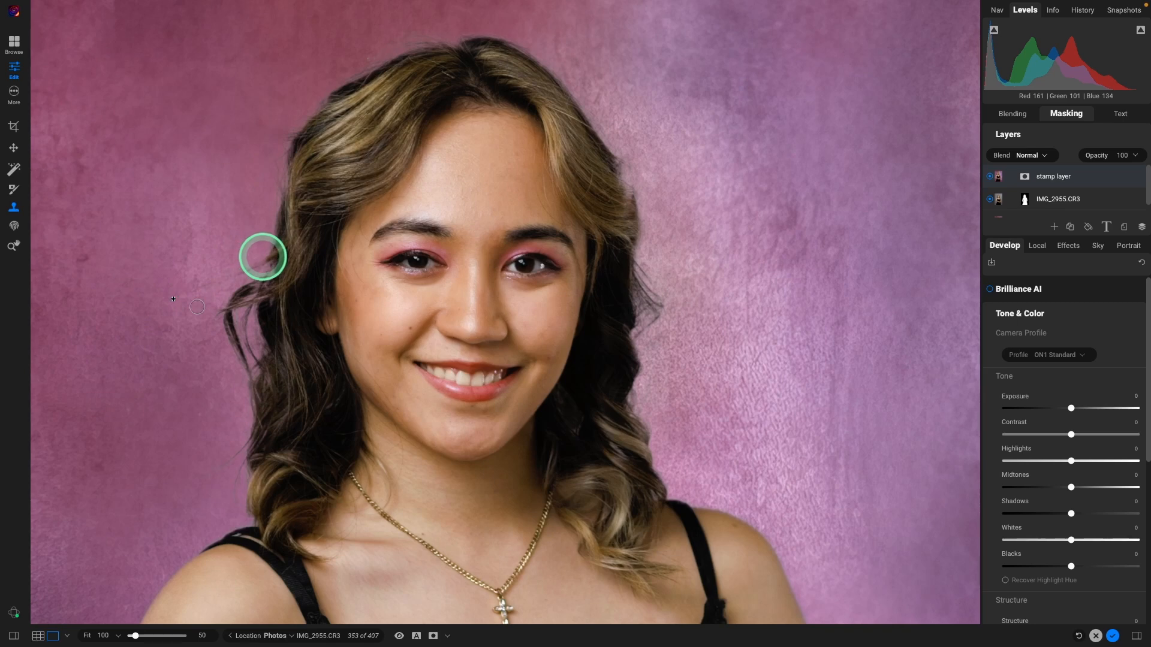
left_click_drag(263, 263, 267, 252)
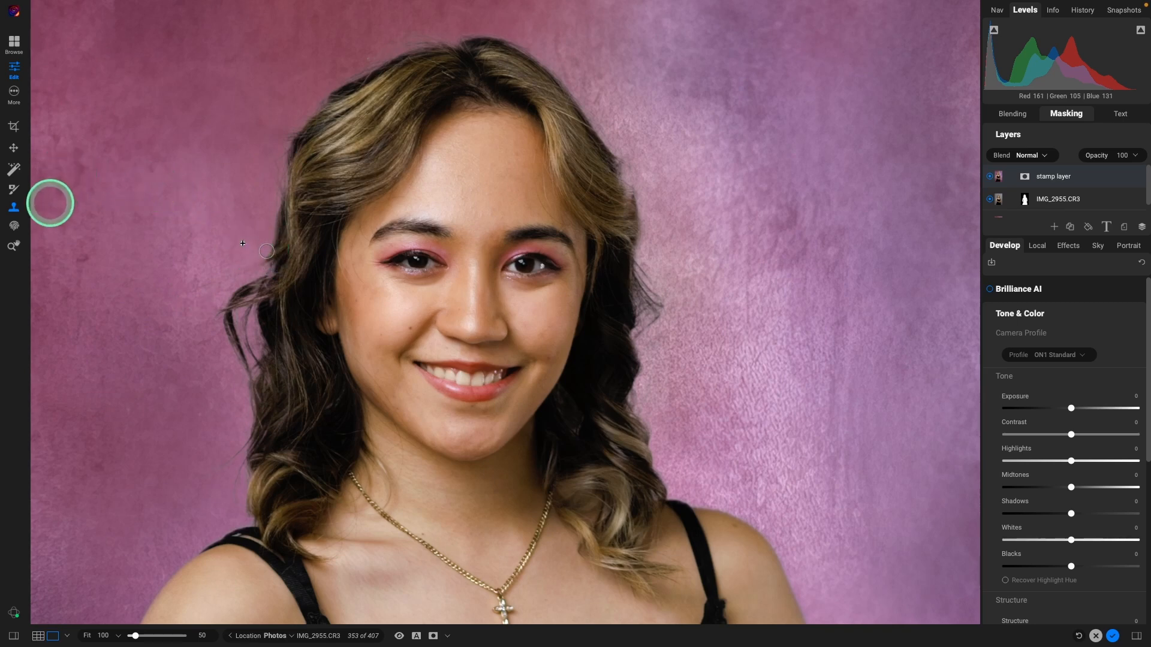
left_click(145, 429, "alt")
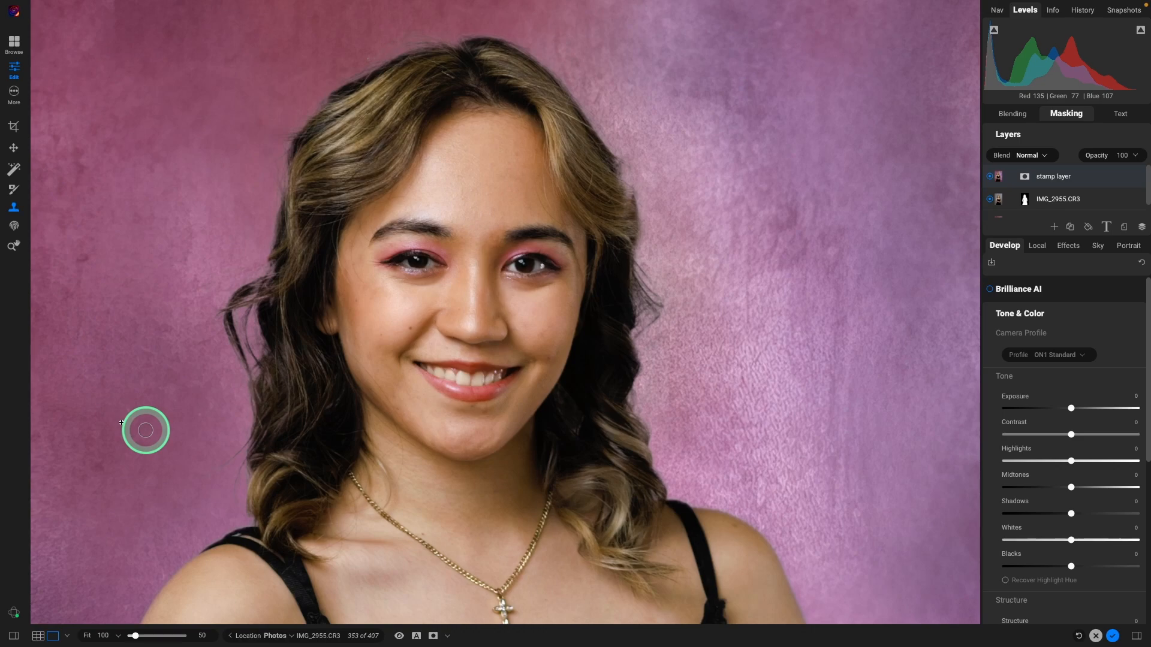
key("ctrl+0")
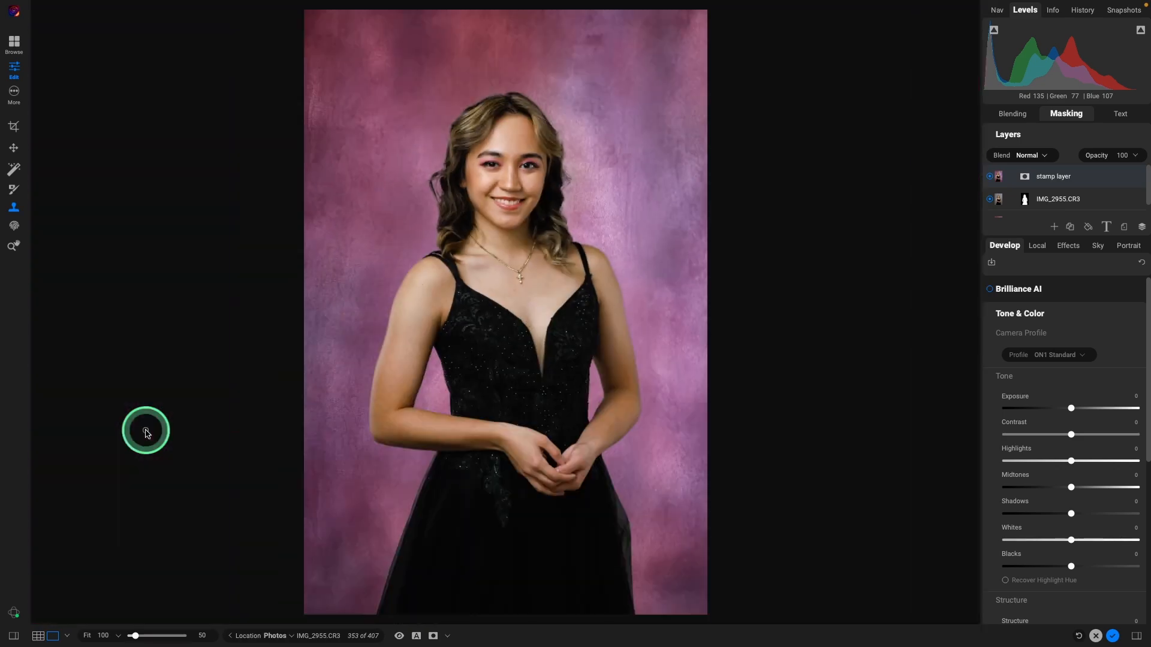